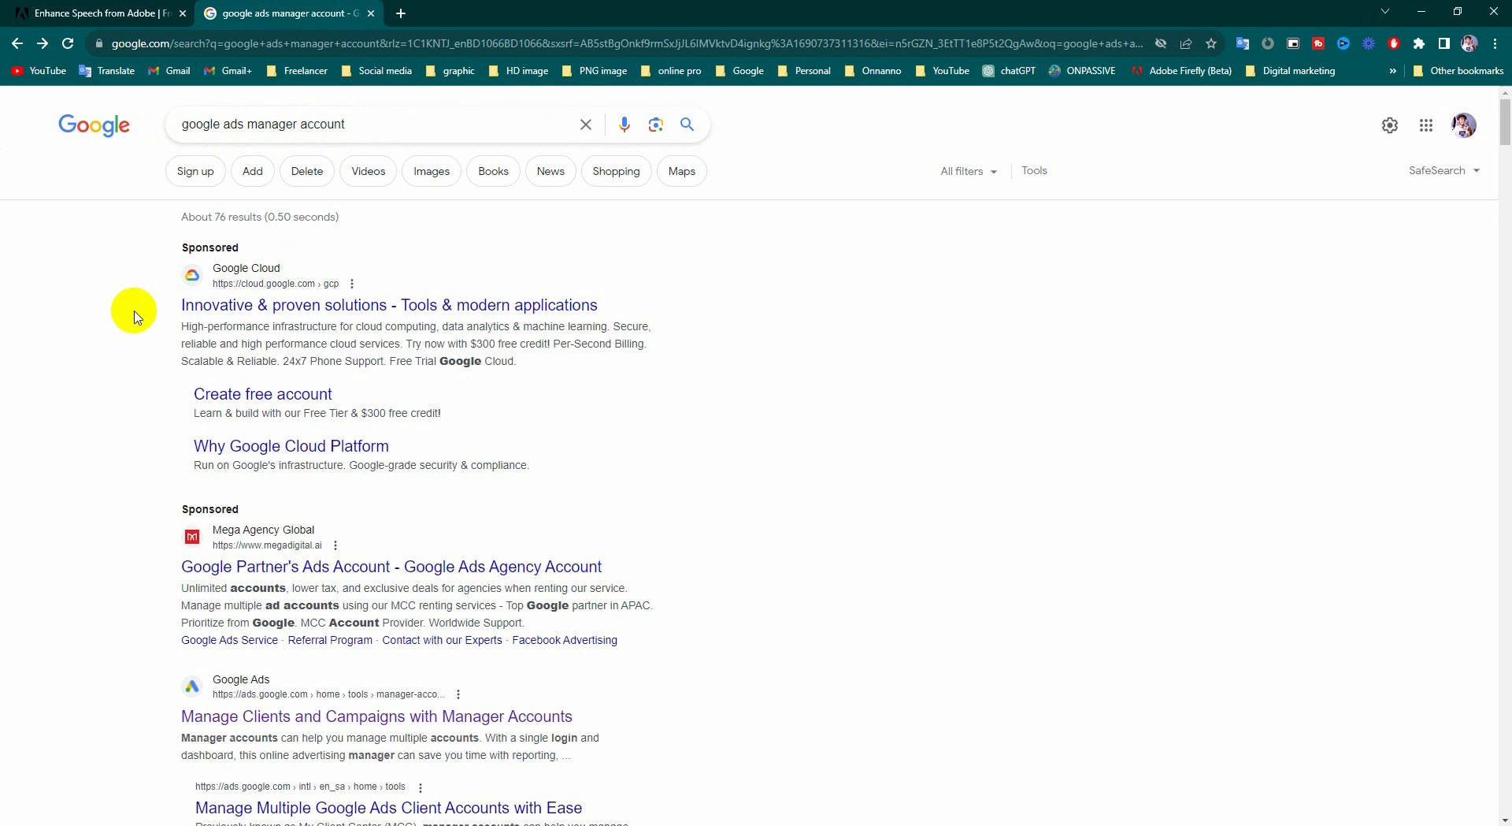
Open the Google Ads manager accounts page from the search results and start creating a manager account.
scroll(130, 350, down, 5)
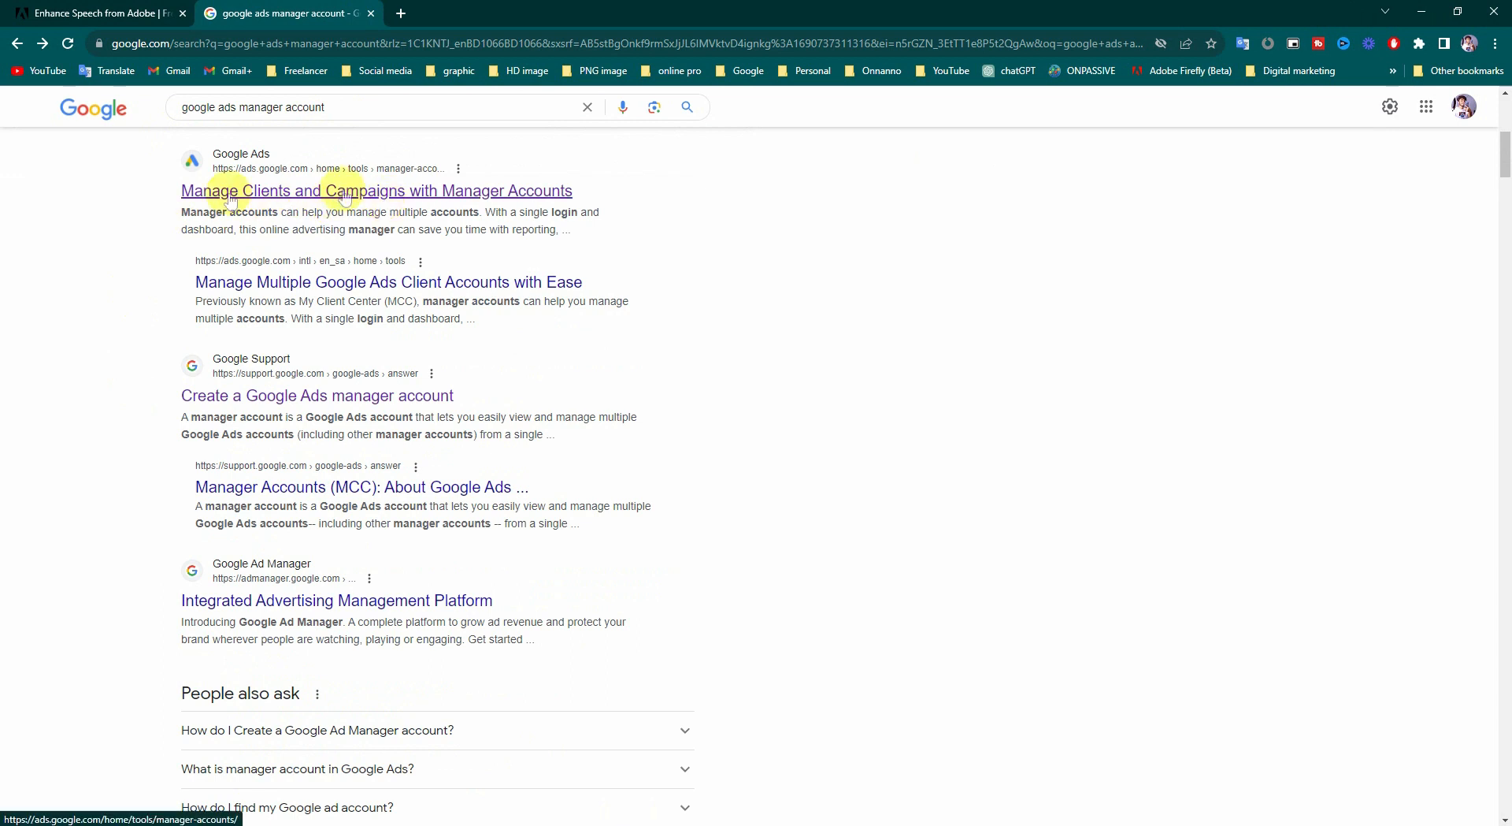
click(521, 198)
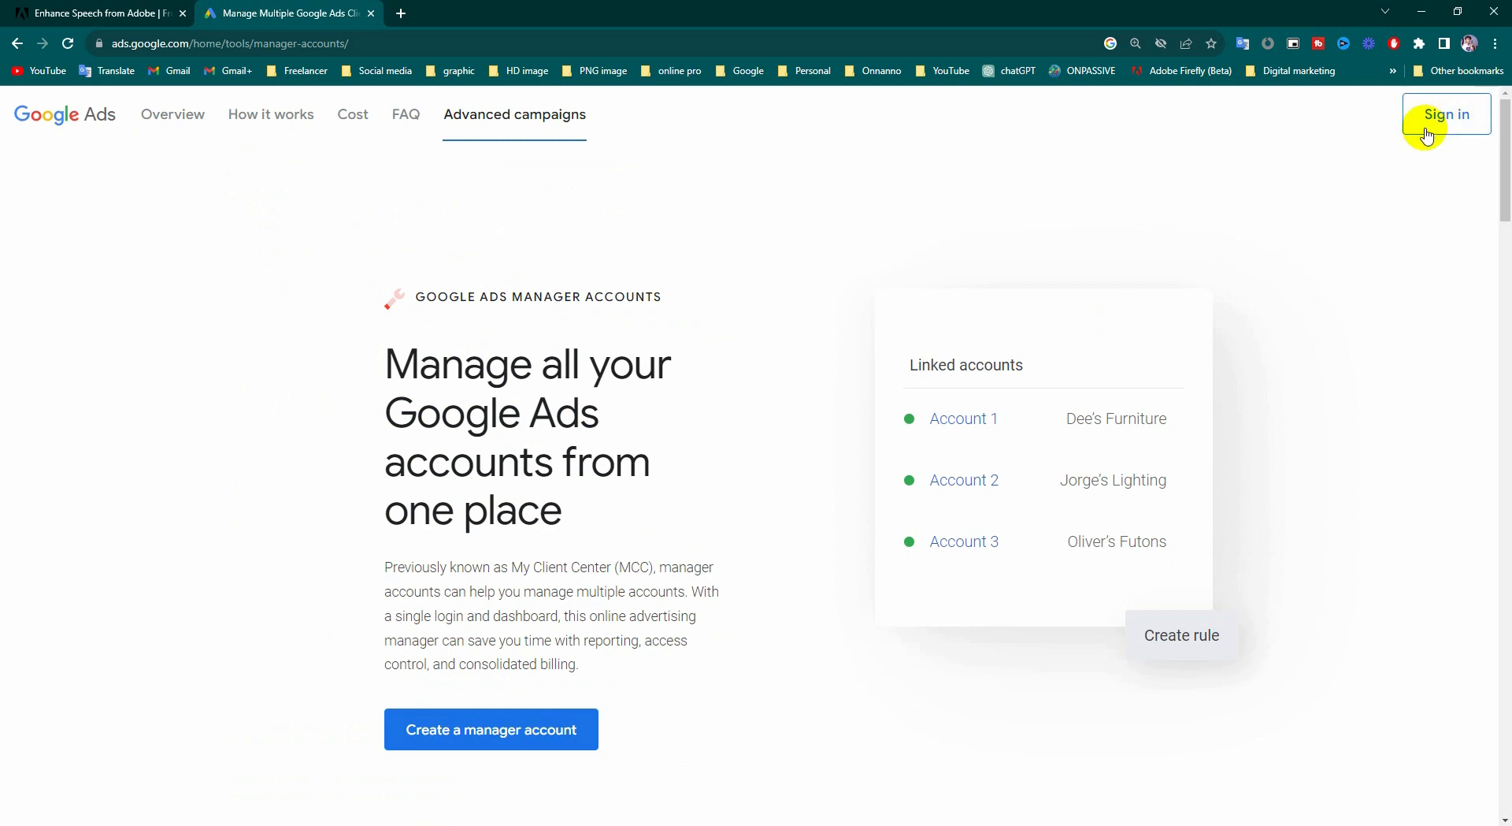
click(473, 738)
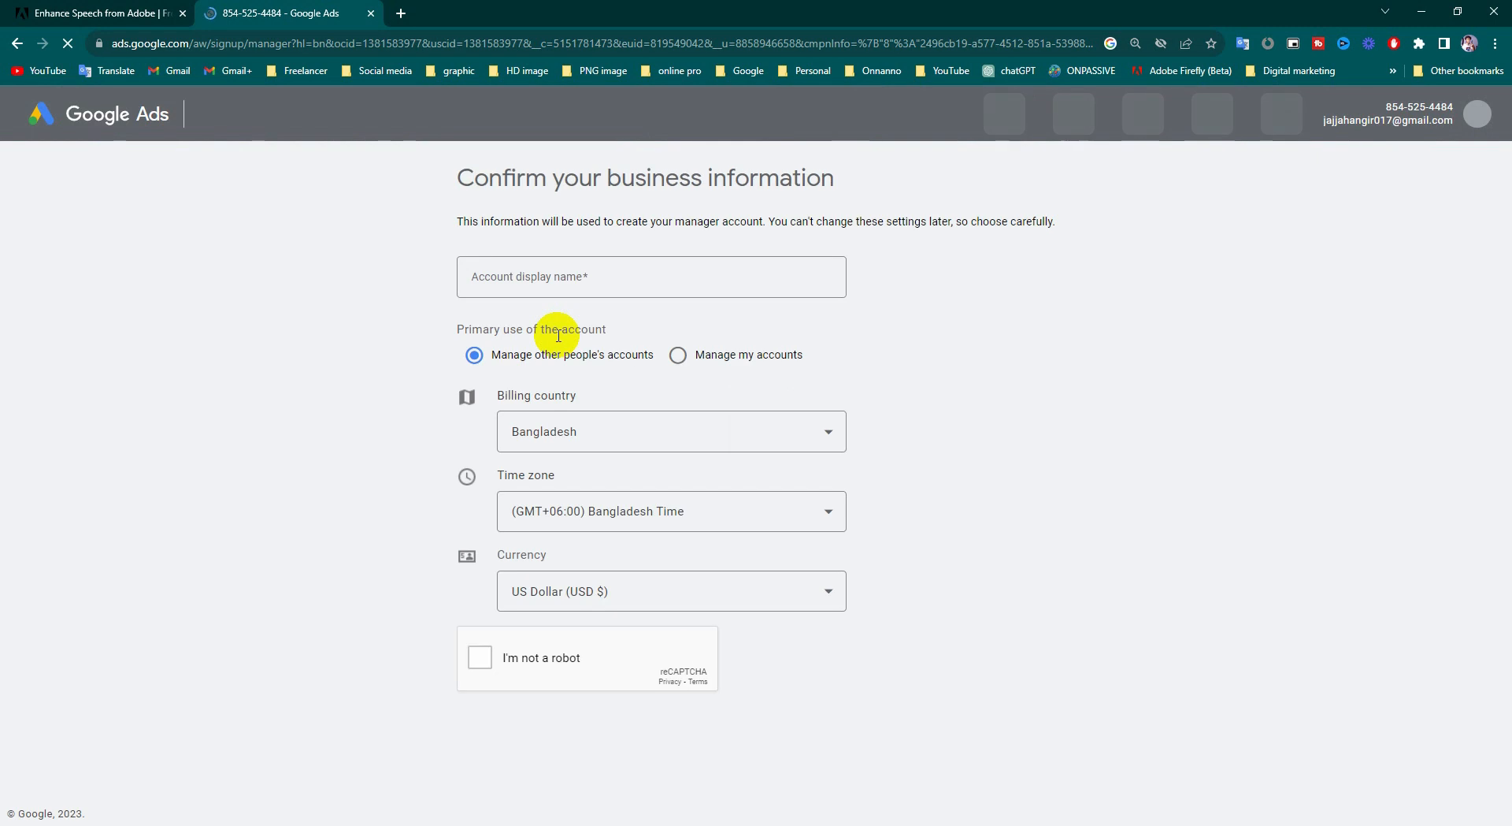
Enter the manager account's display name and keep US Dollar (USD $) as the currency.
click(553, 289)
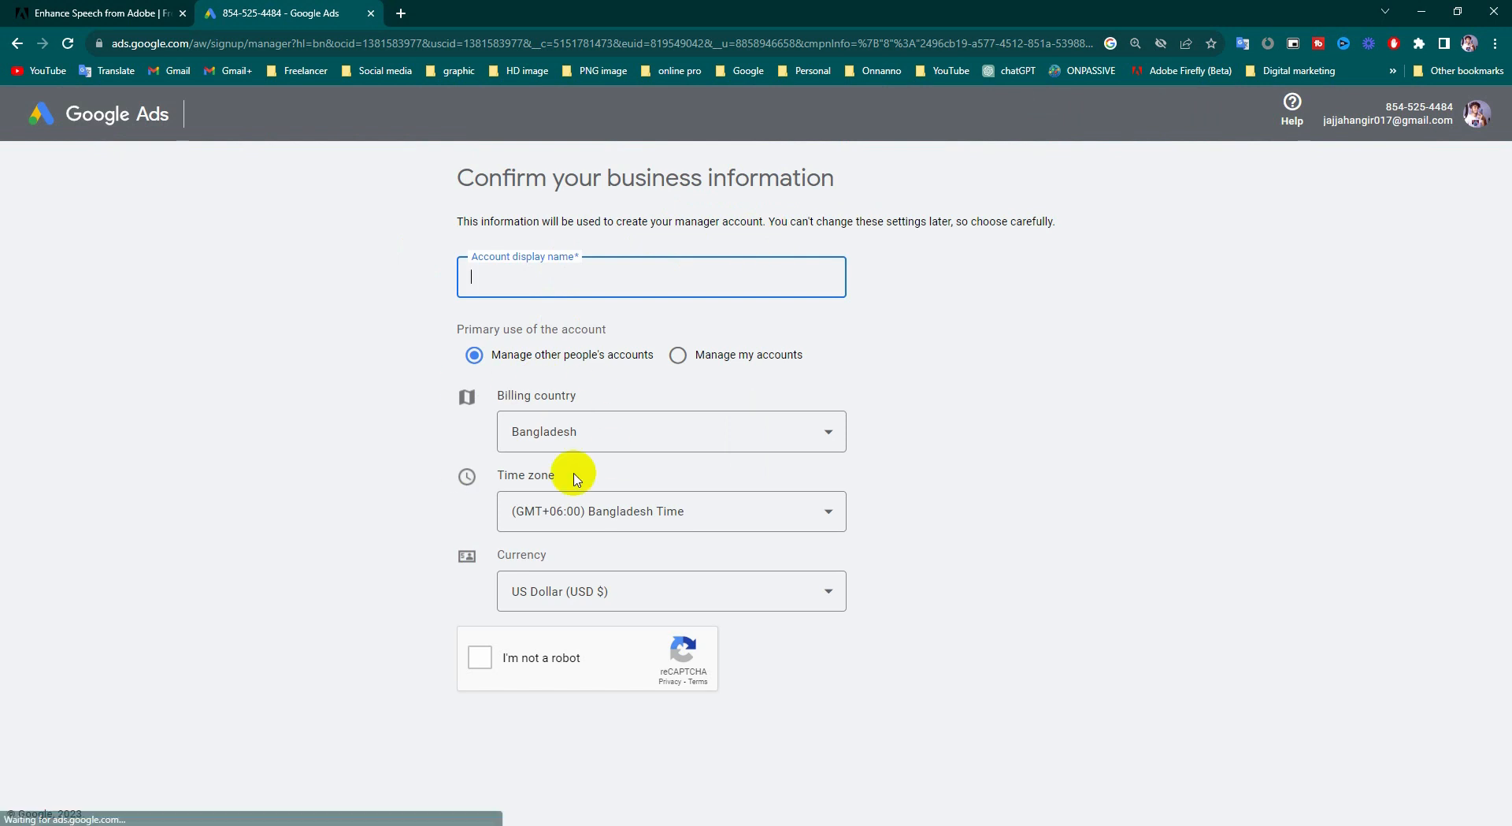
click(515, 282)
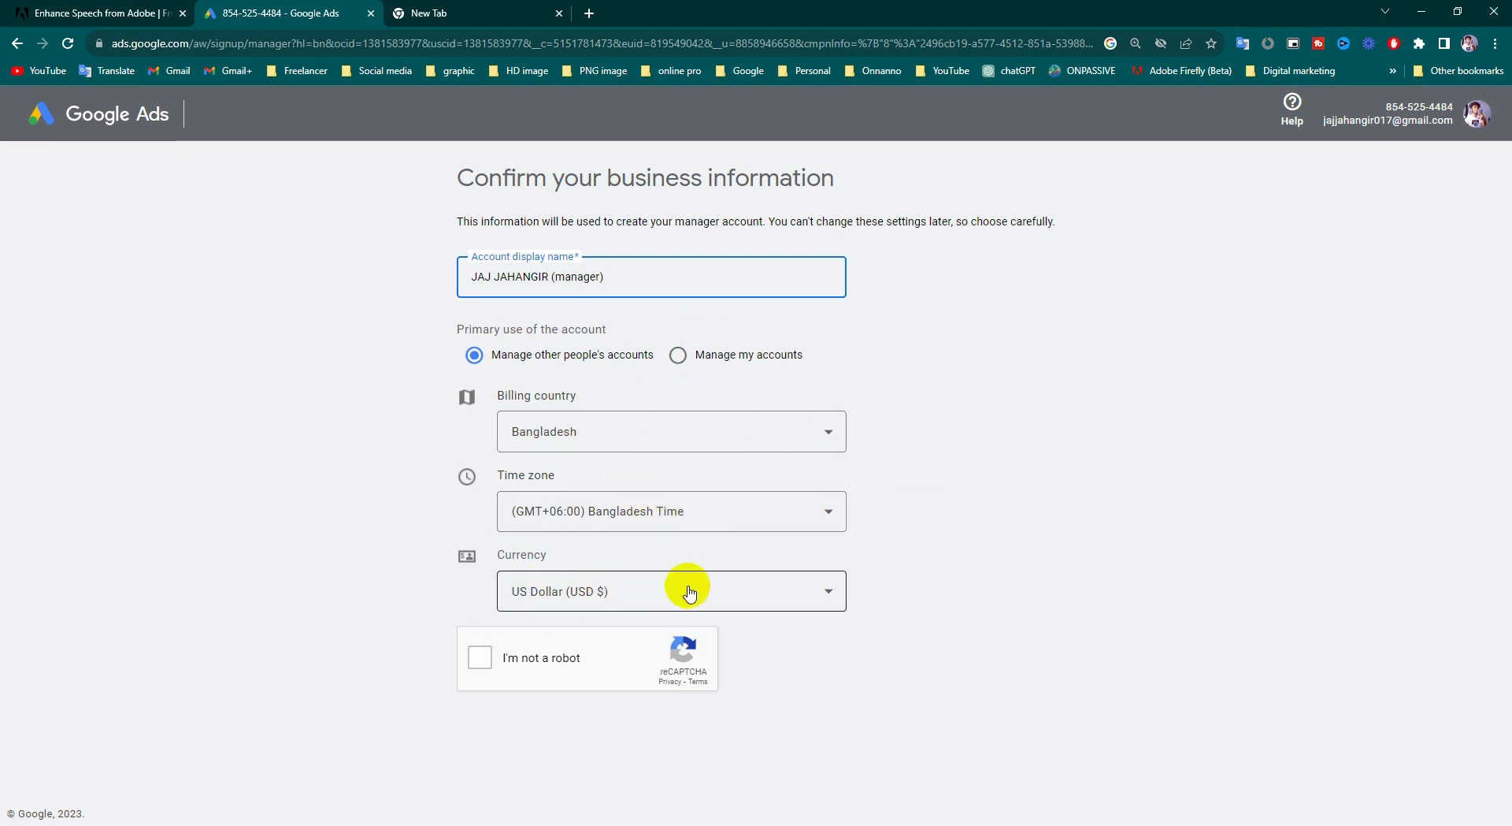
click(781, 585)
click(791, 636)
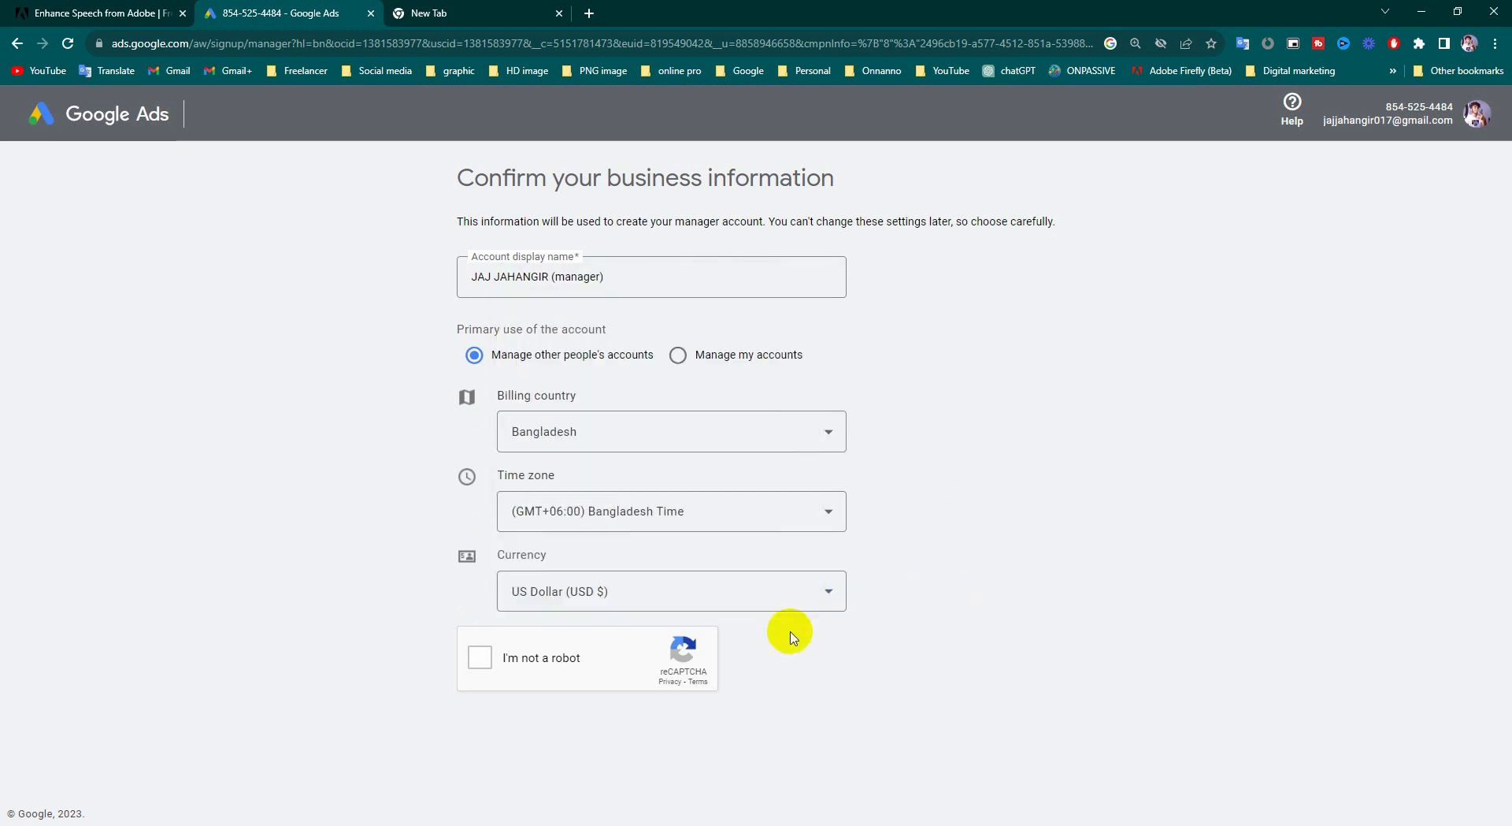
Complete the robot check and submit the business information, continuing into the new manager account.
click(480, 657)
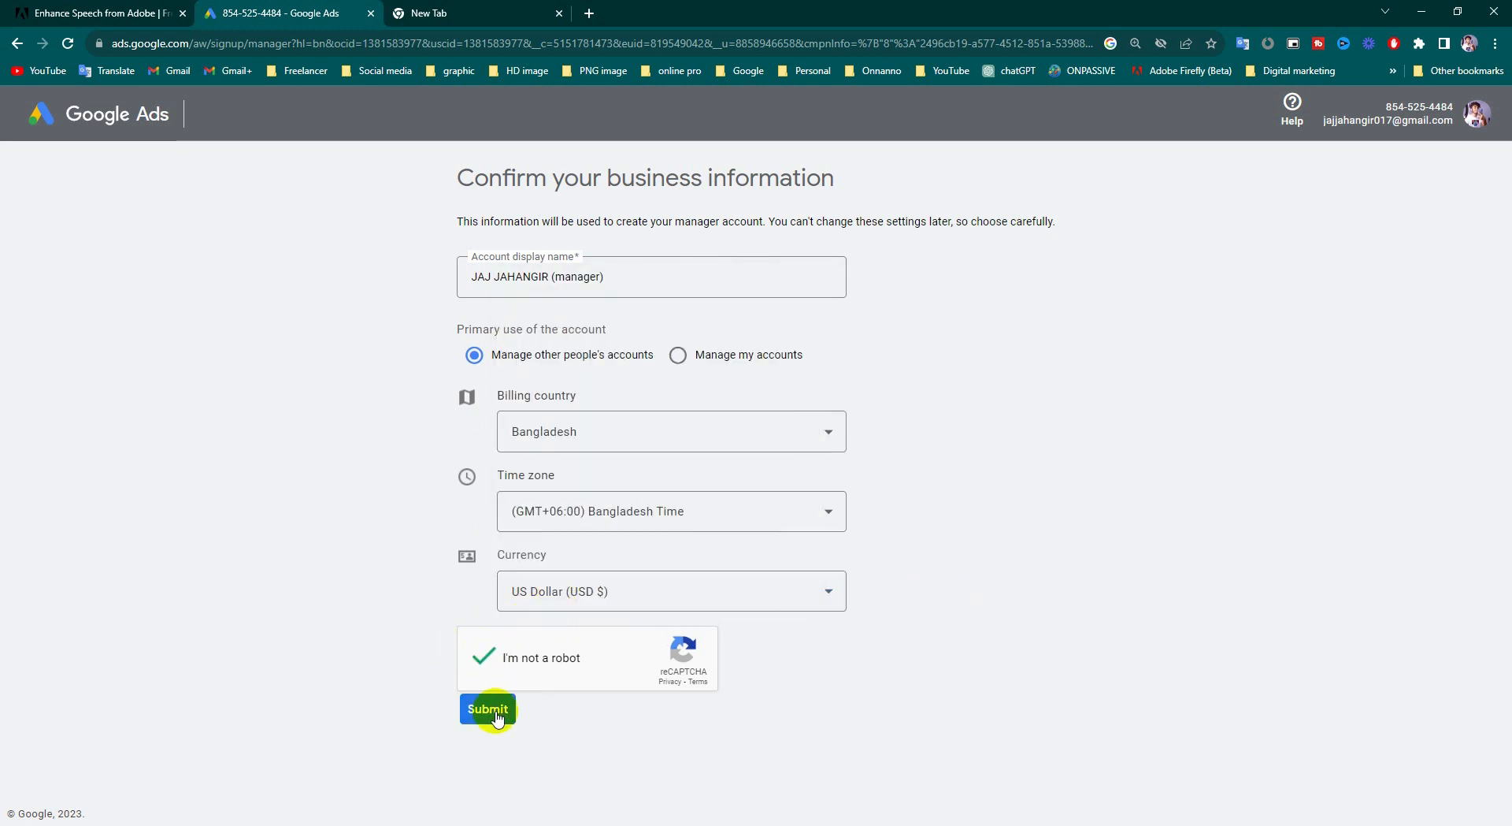
click(496, 713)
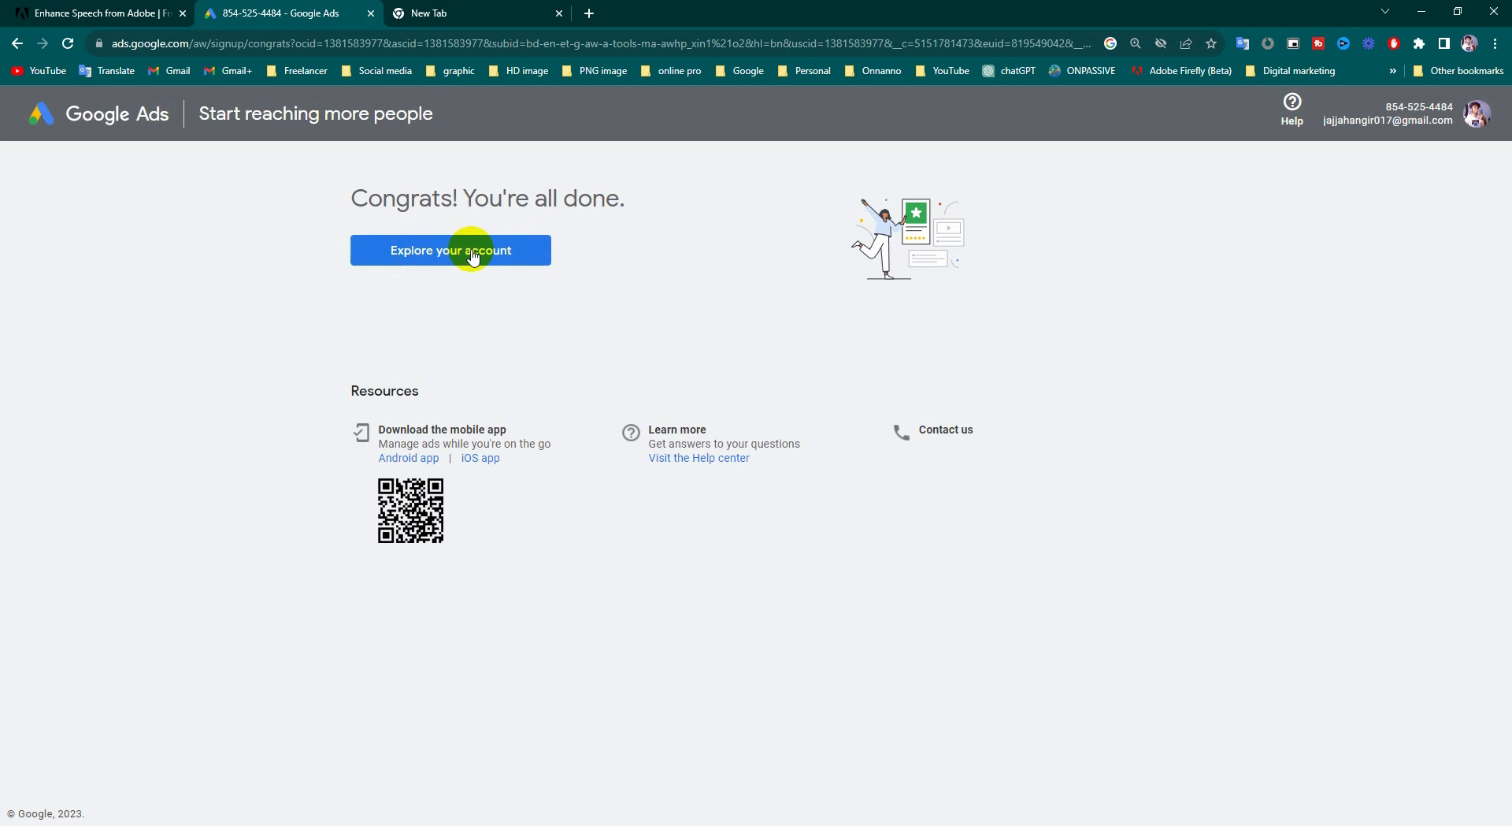
click(446, 254)
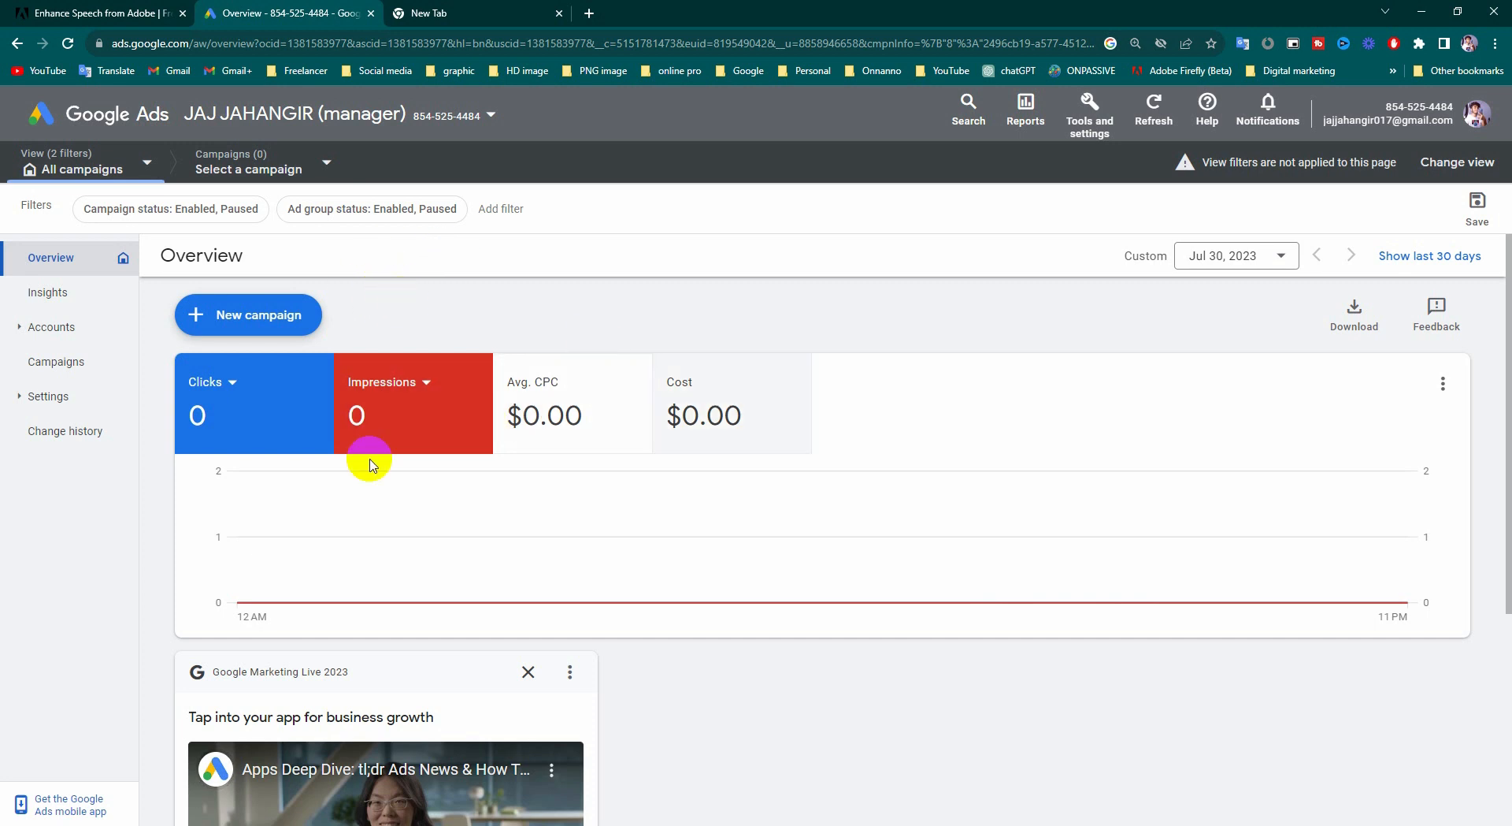
click(39, 327)
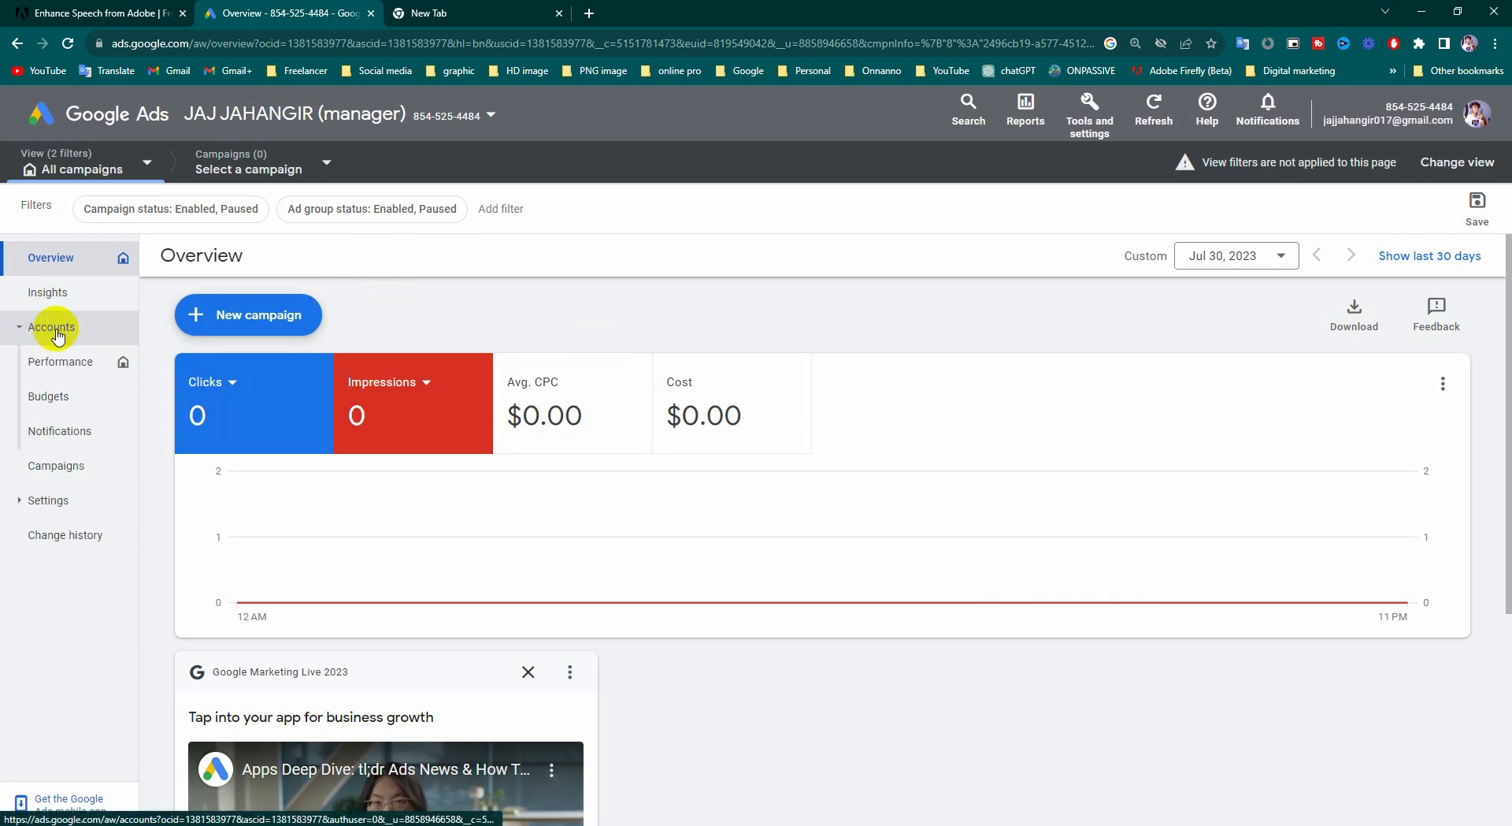
click(88, 370)
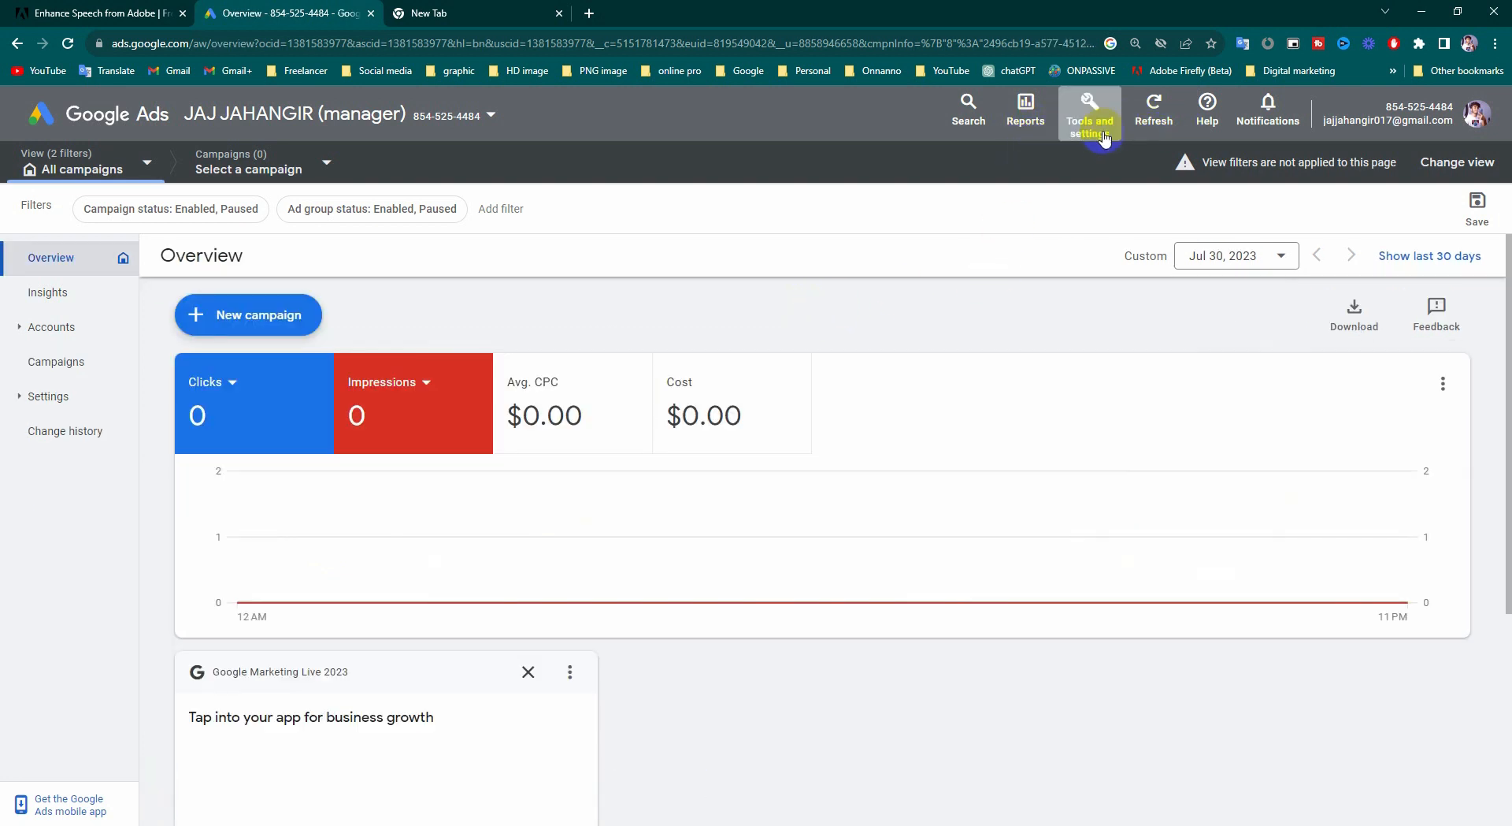
Open the account preferences and expand the contact information form under Data protection contacts to review its fields.
click(1099, 132)
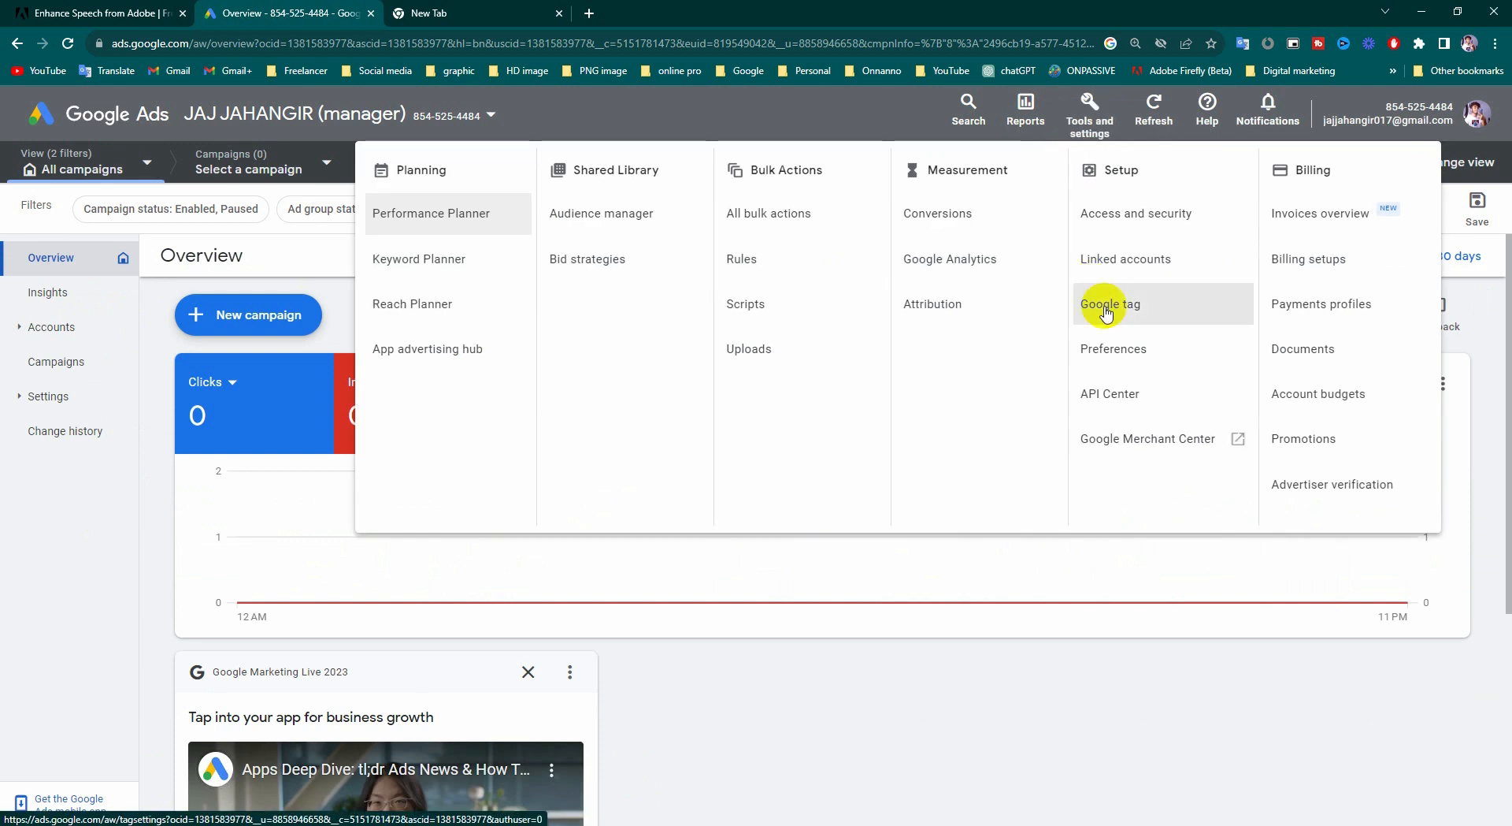
click(1151, 351)
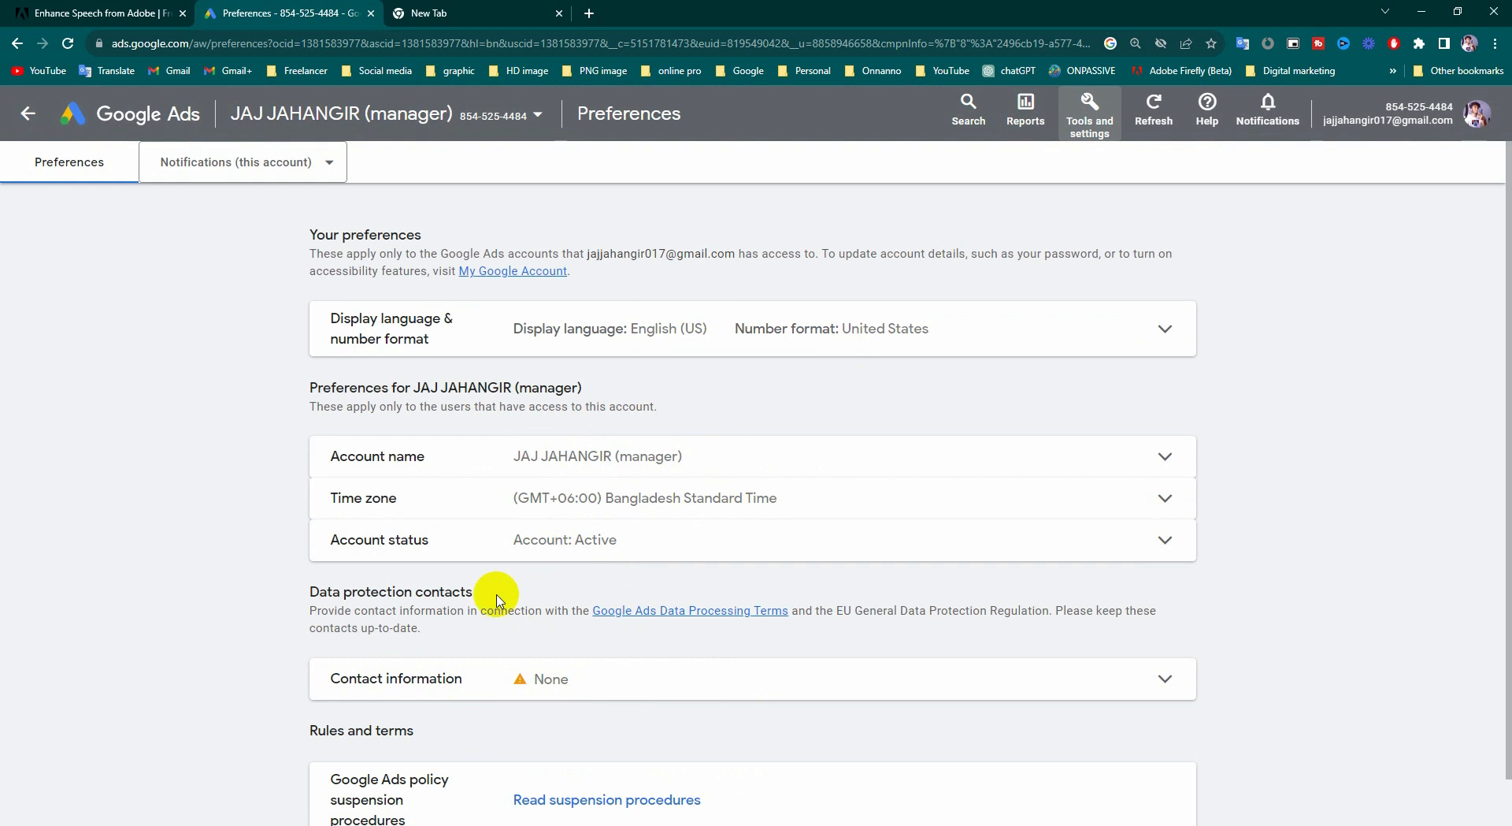
scroll(661, 658, down, 1)
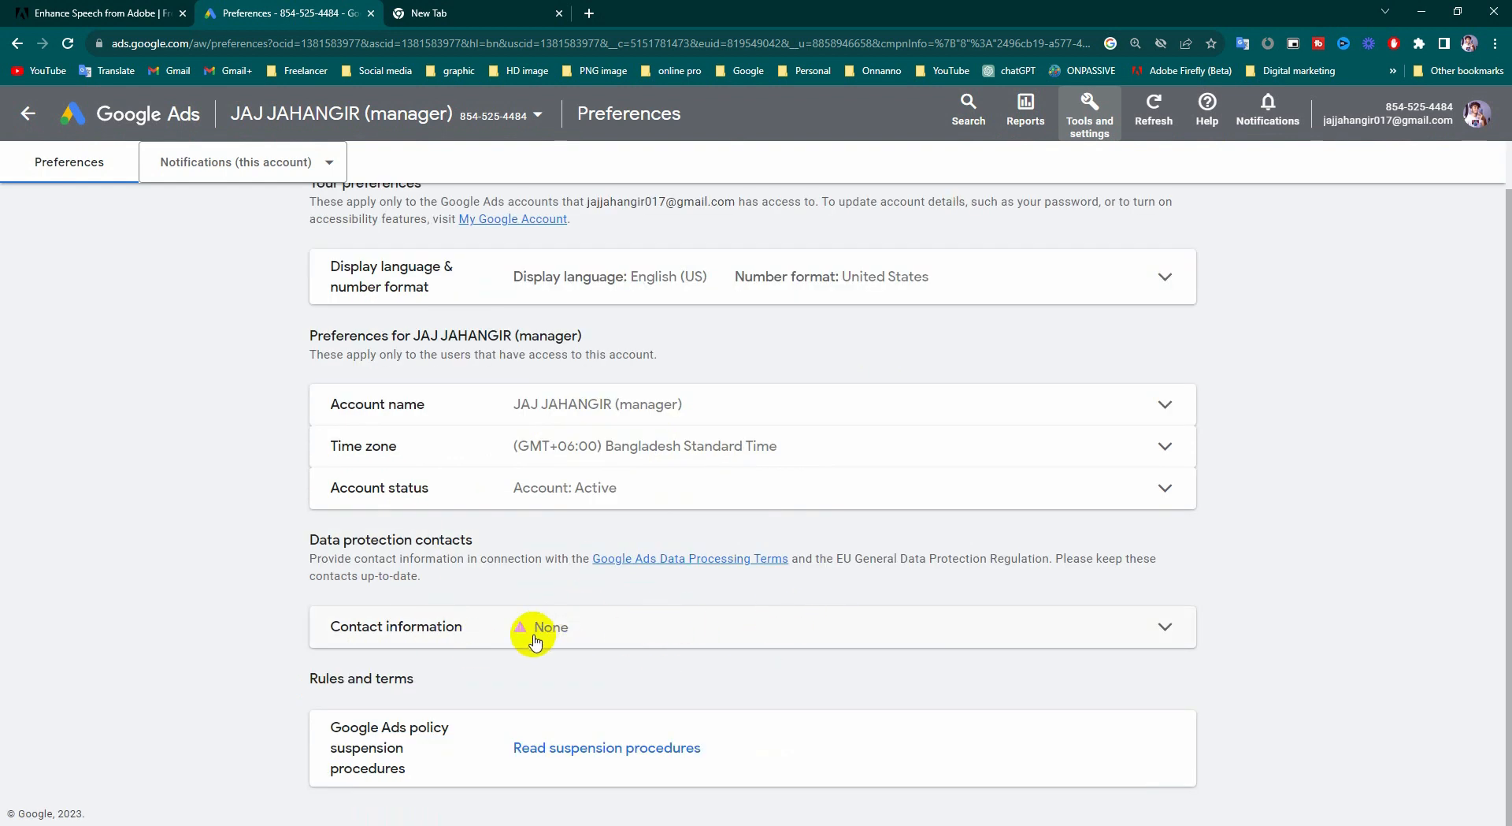
click(1167, 624)
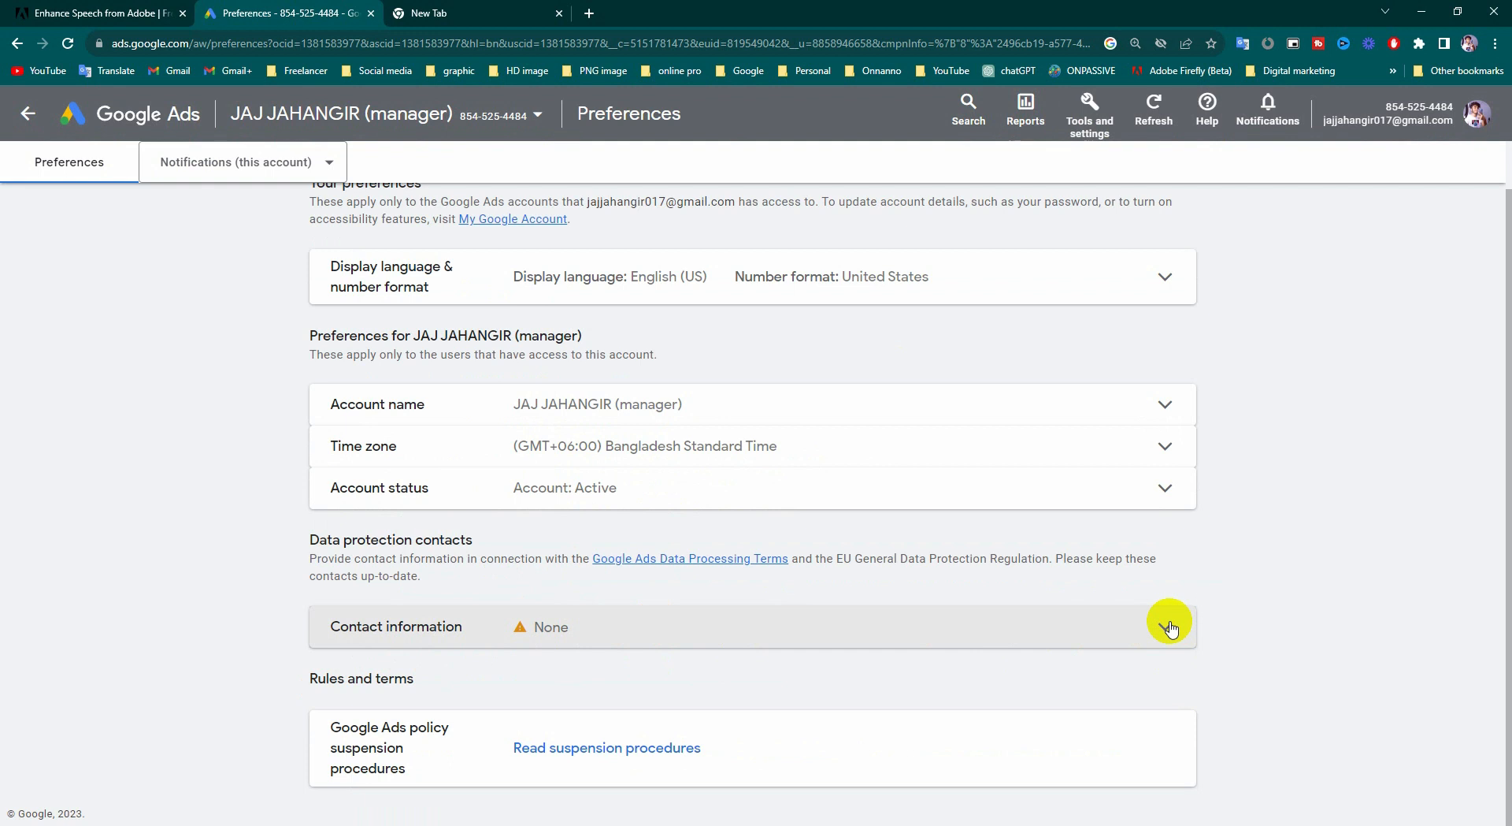
scroll(819, 609, down, 3)
scroll(599, 465, down, 4)
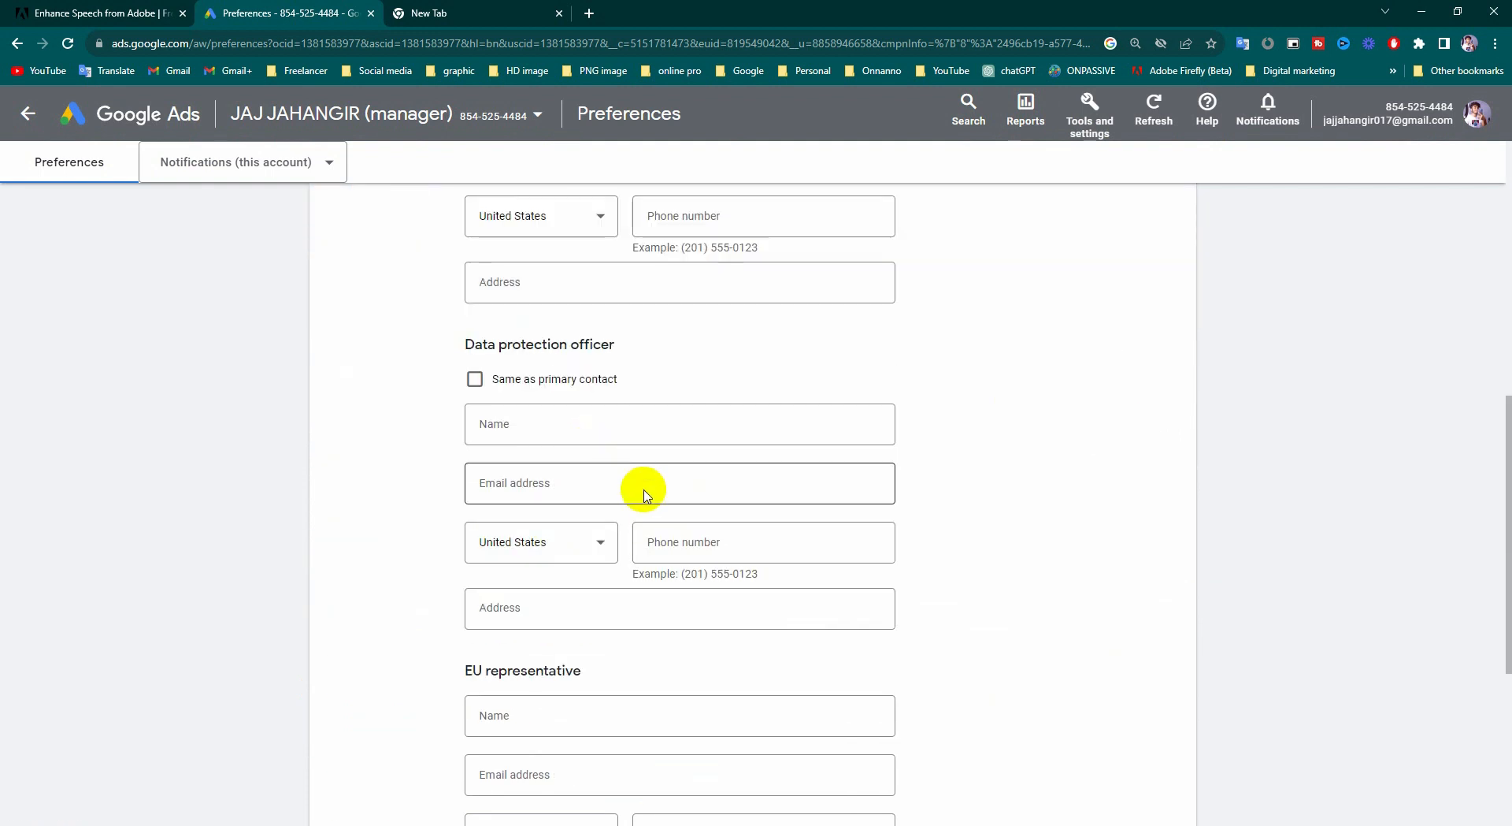
scroll(582, 654, down, 4)
scroll(613, 459, up, 8)
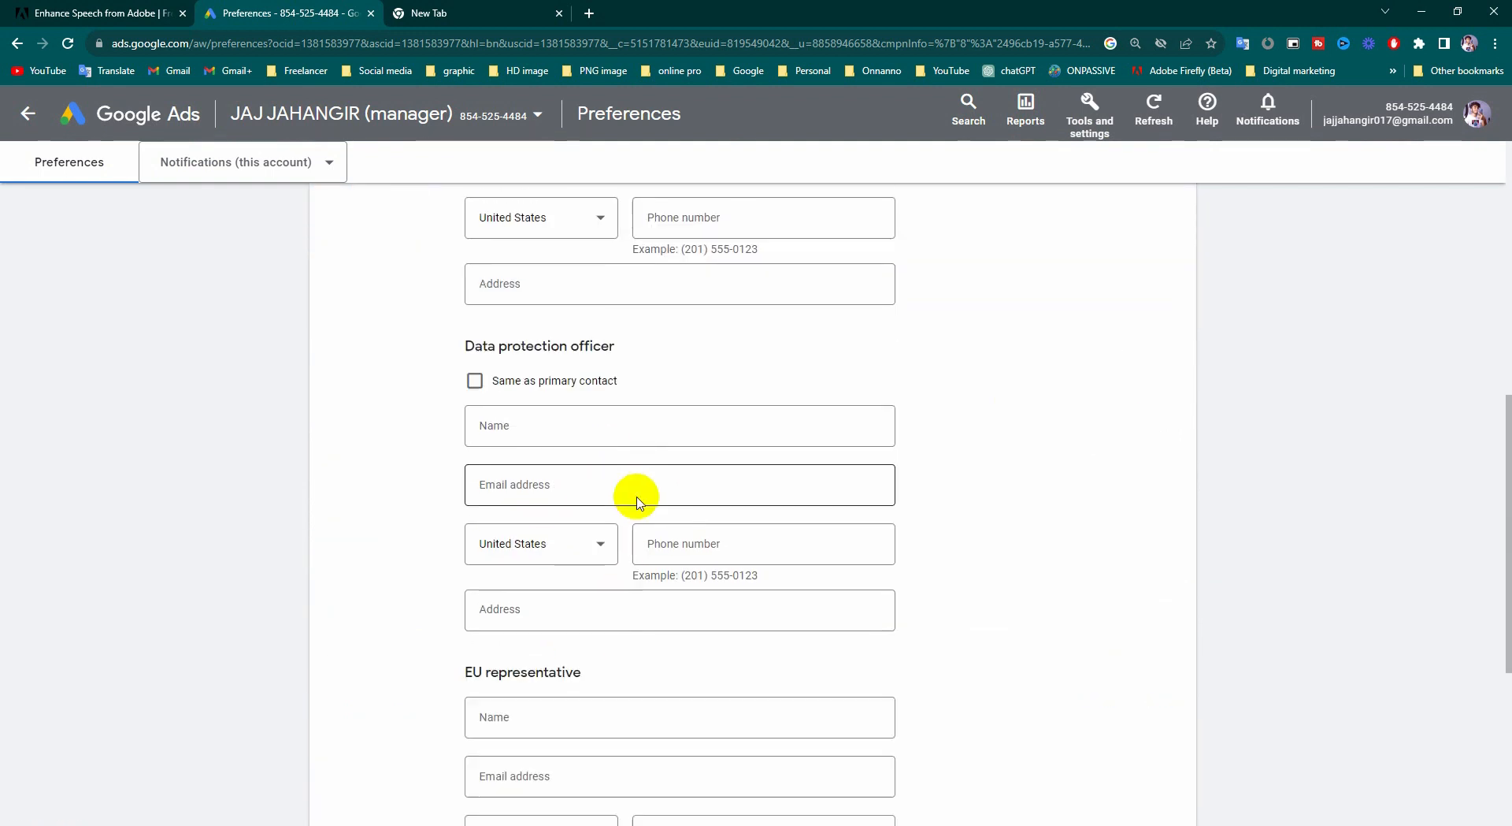
Set the primary contact's phone country to Bangladesh.
click(552, 388)
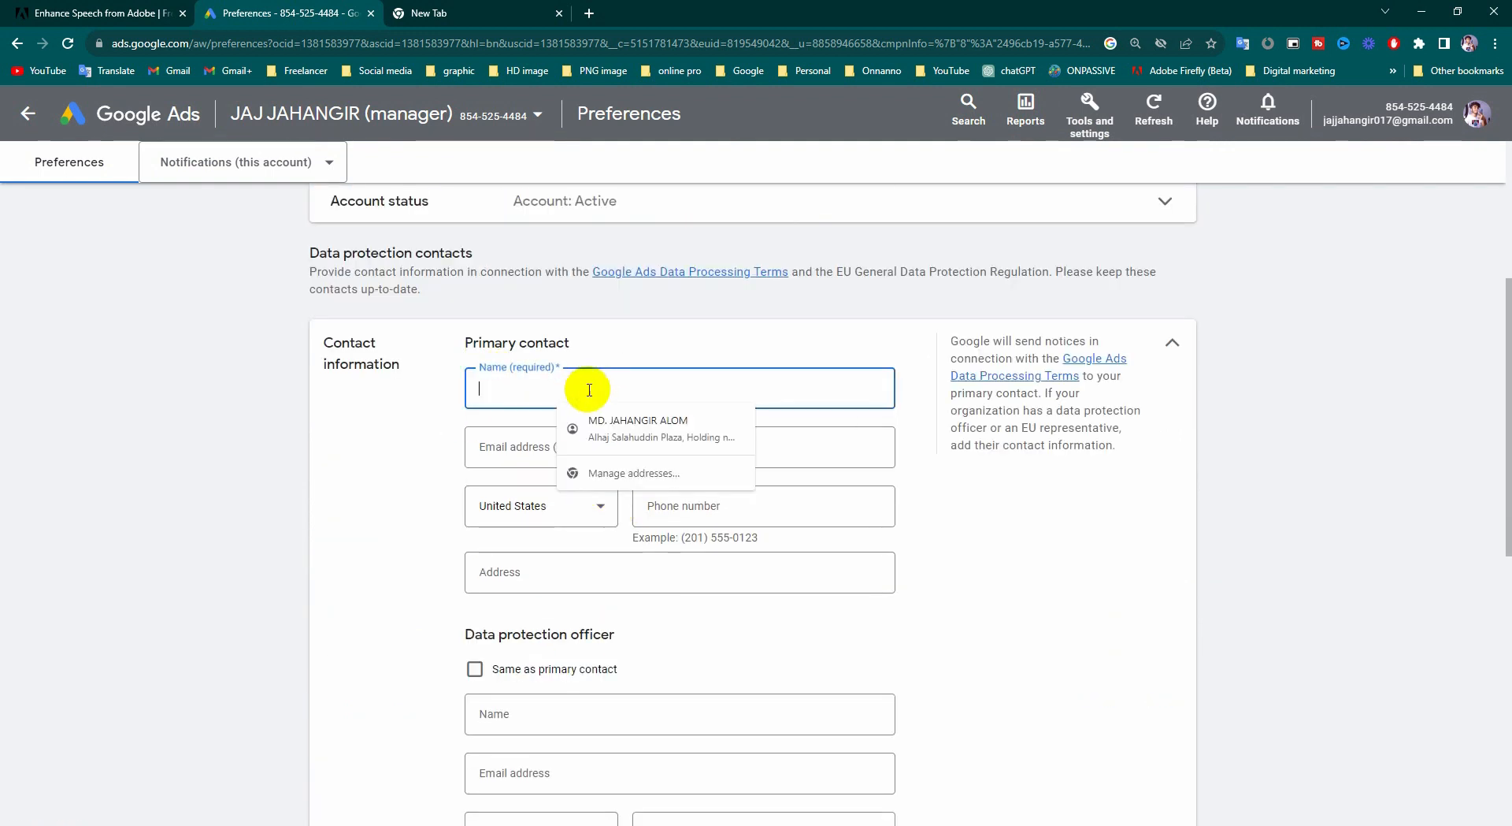
click(506, 447)
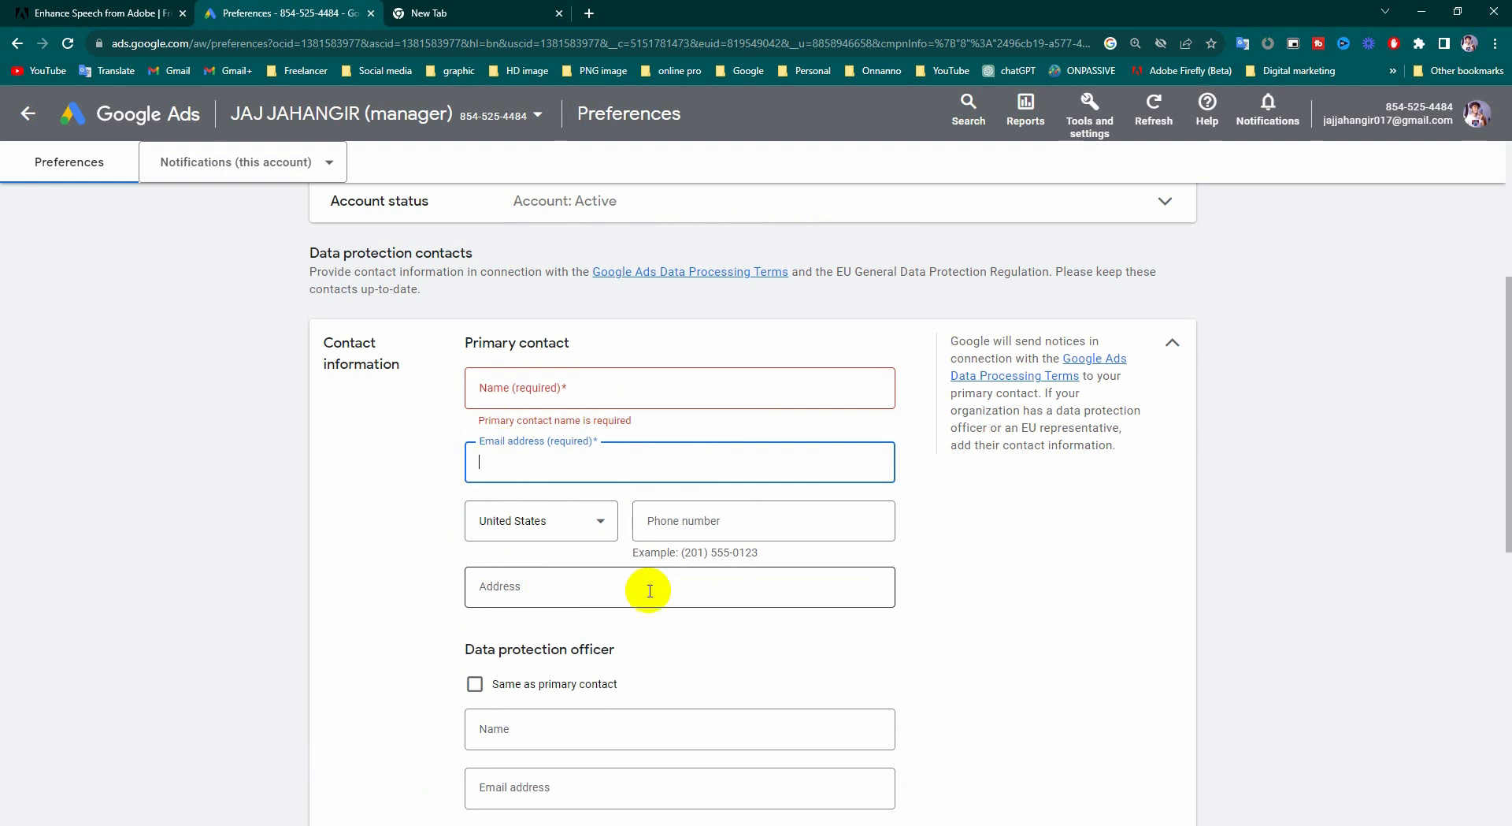
click(571, 519)
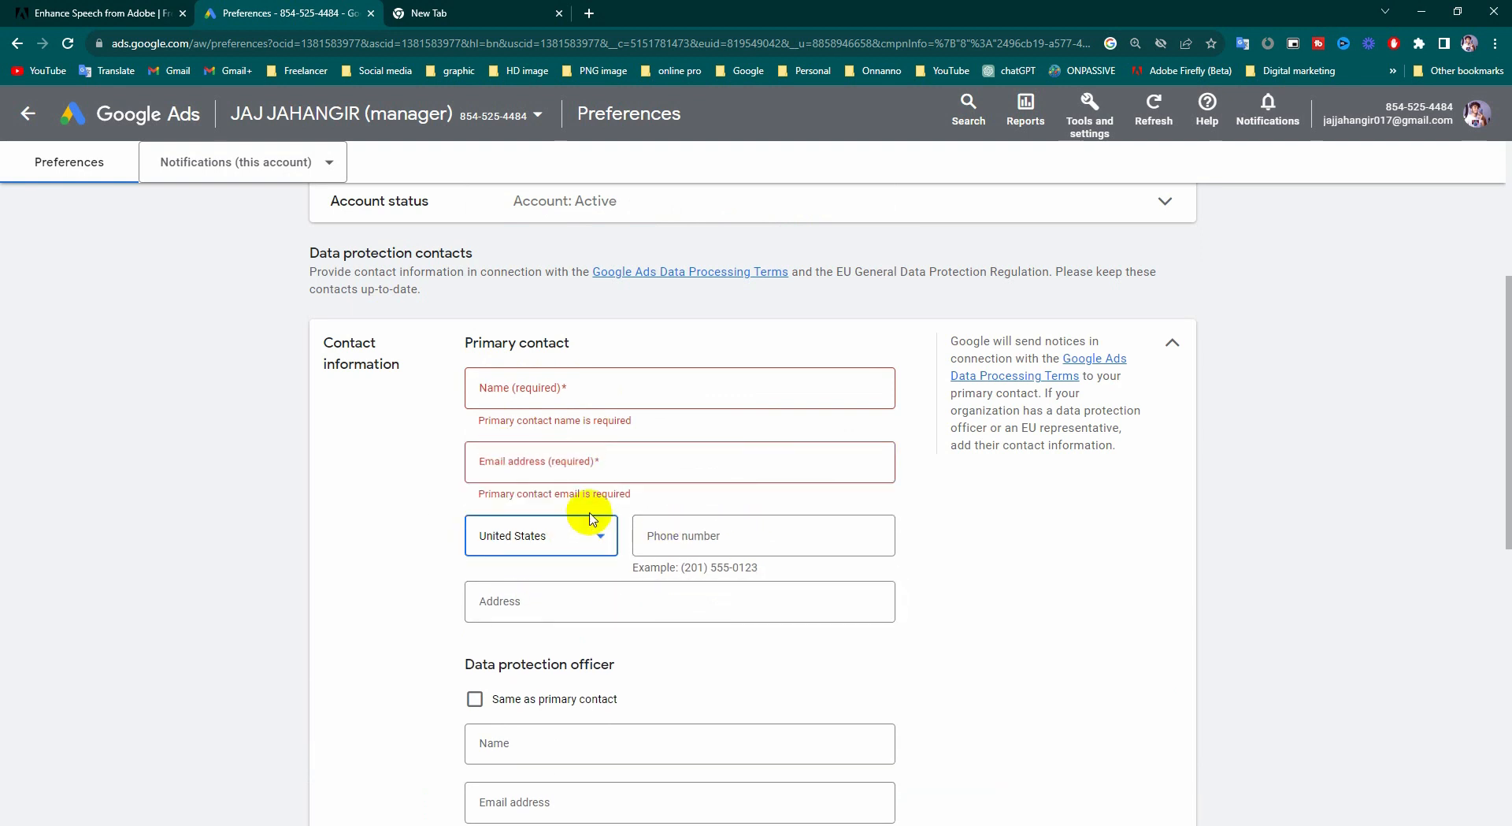
scroll(581, 388, down, 3)
scroll(568, 386, up, 20)
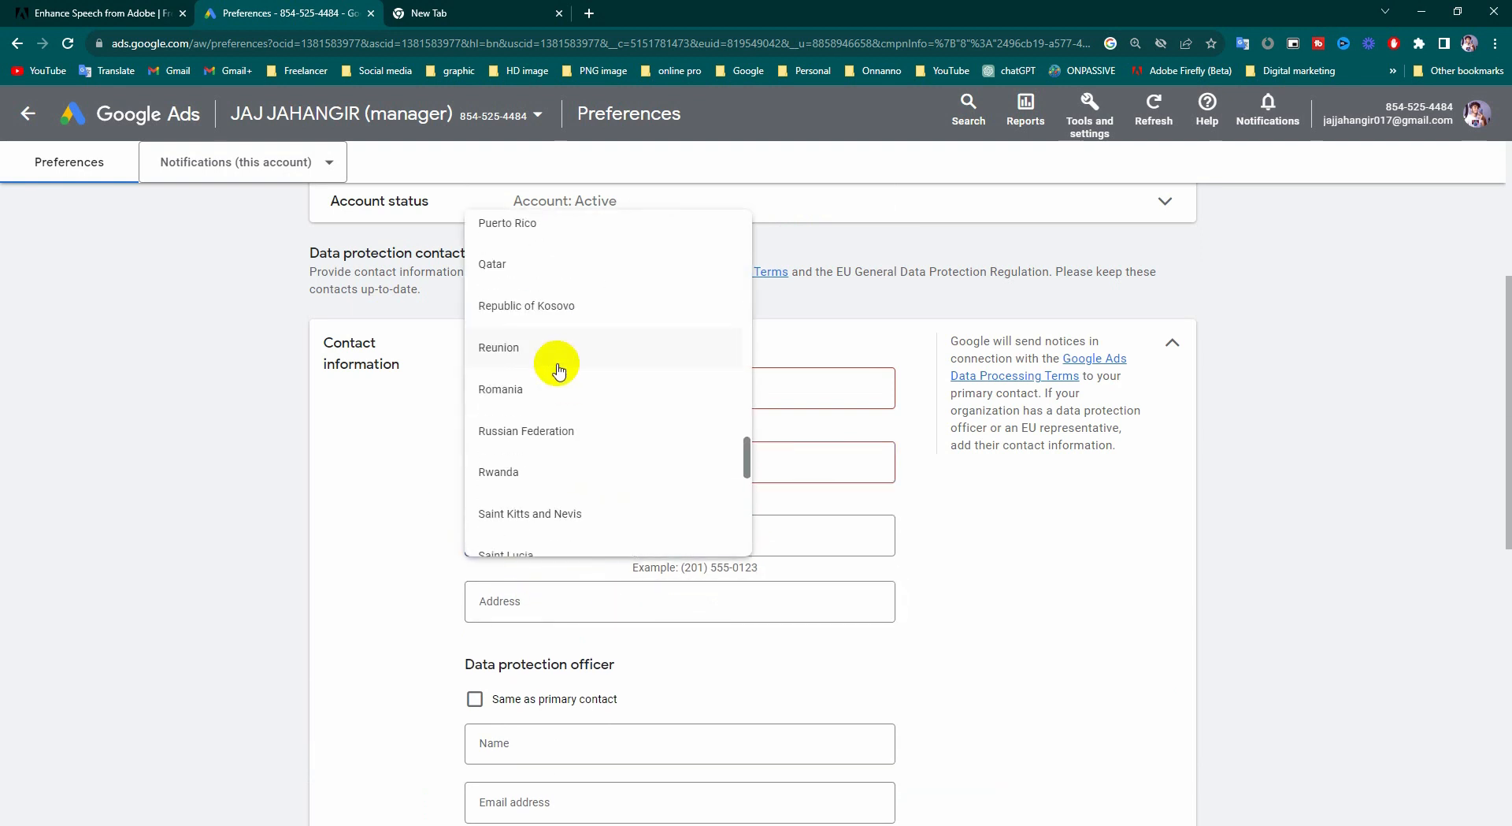
scroll(559, 363, up, 20)
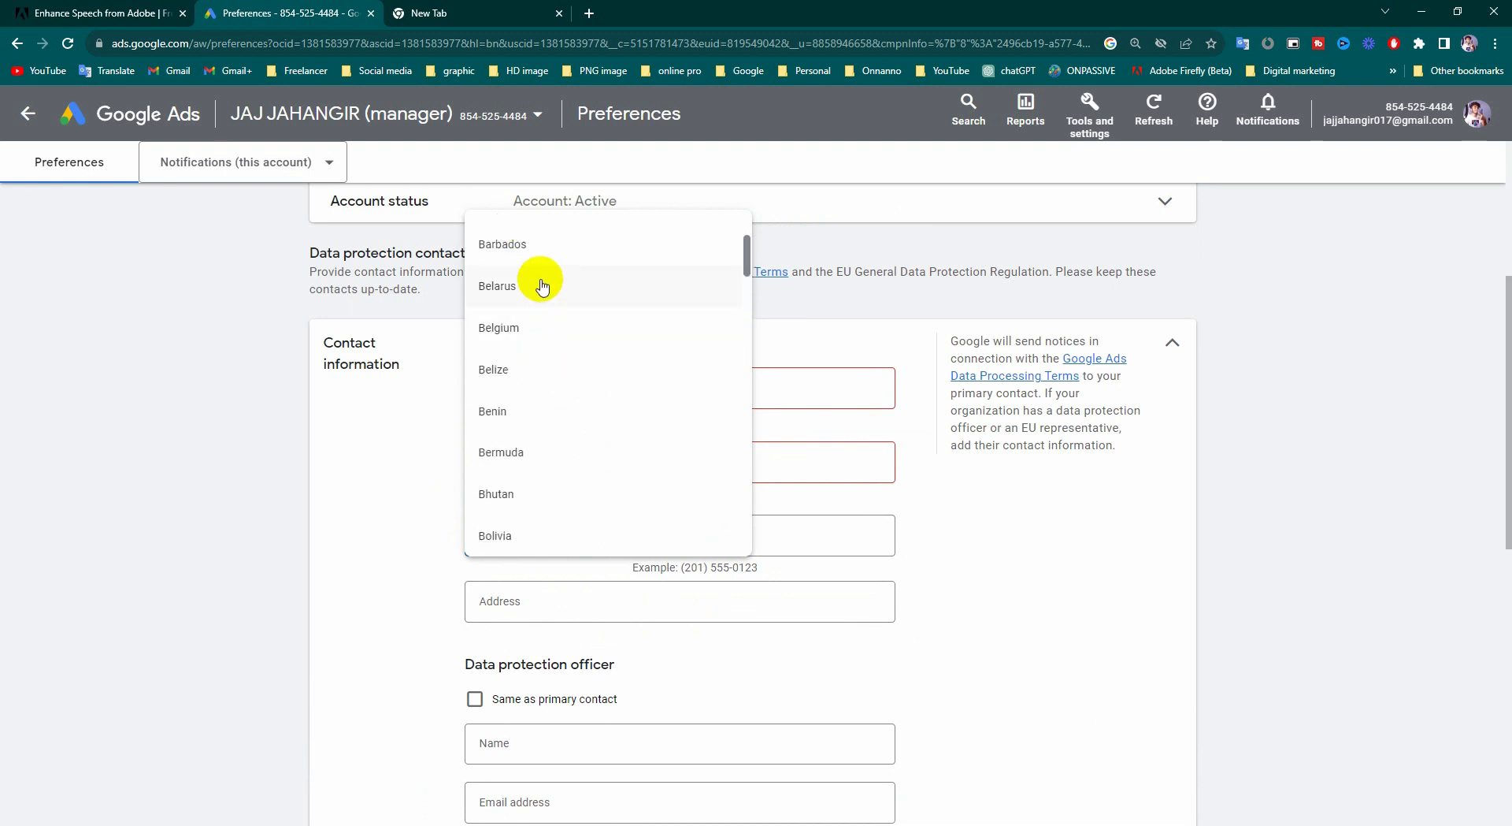
scroll(540, 300, up, 3)
click(545, 471)
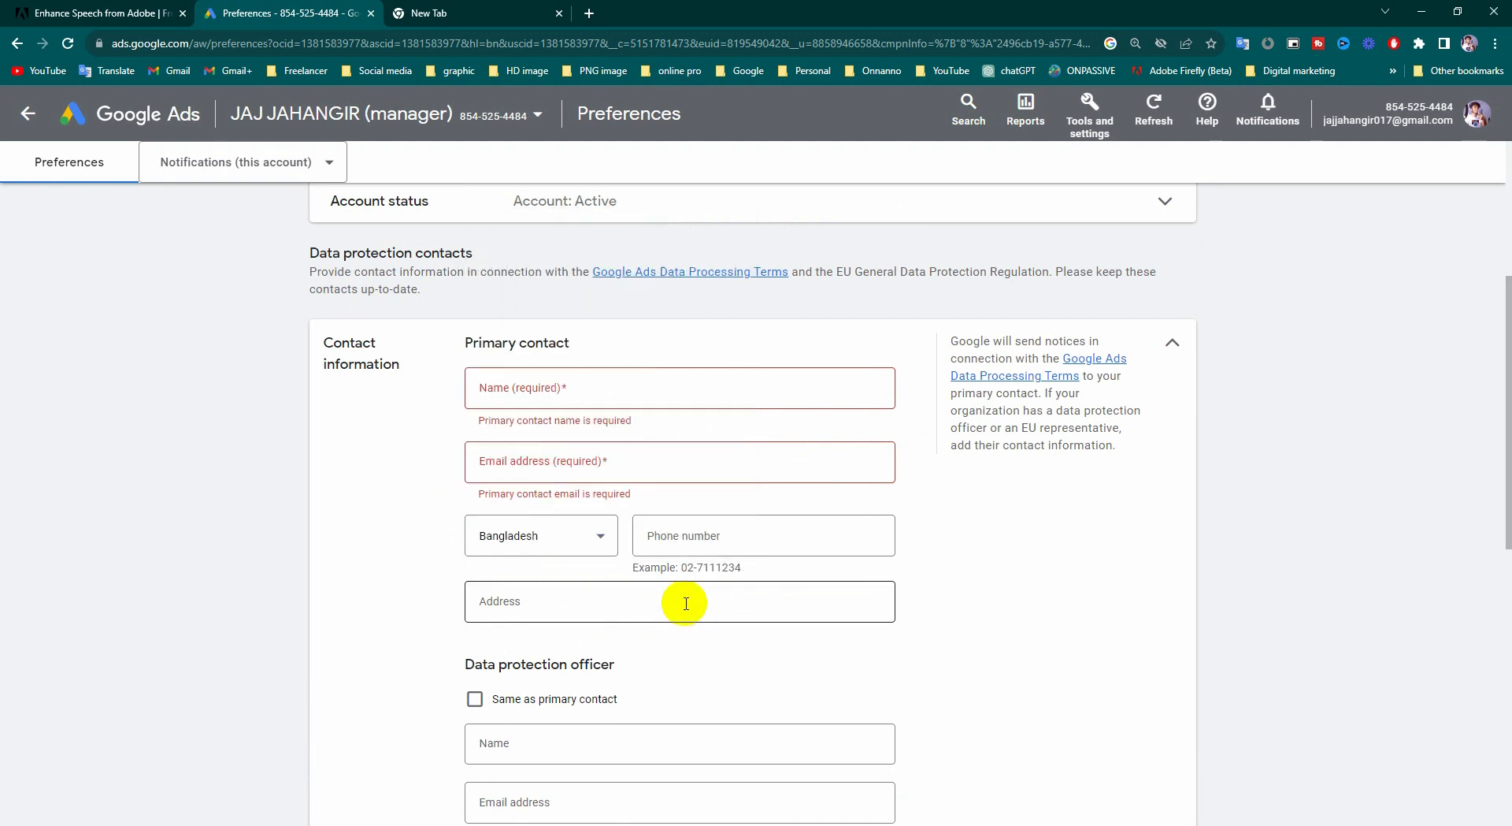
Fill in the primary contact and EU representative details, mark the data protection officer as same as primary contact, and save.
click(685, 535)
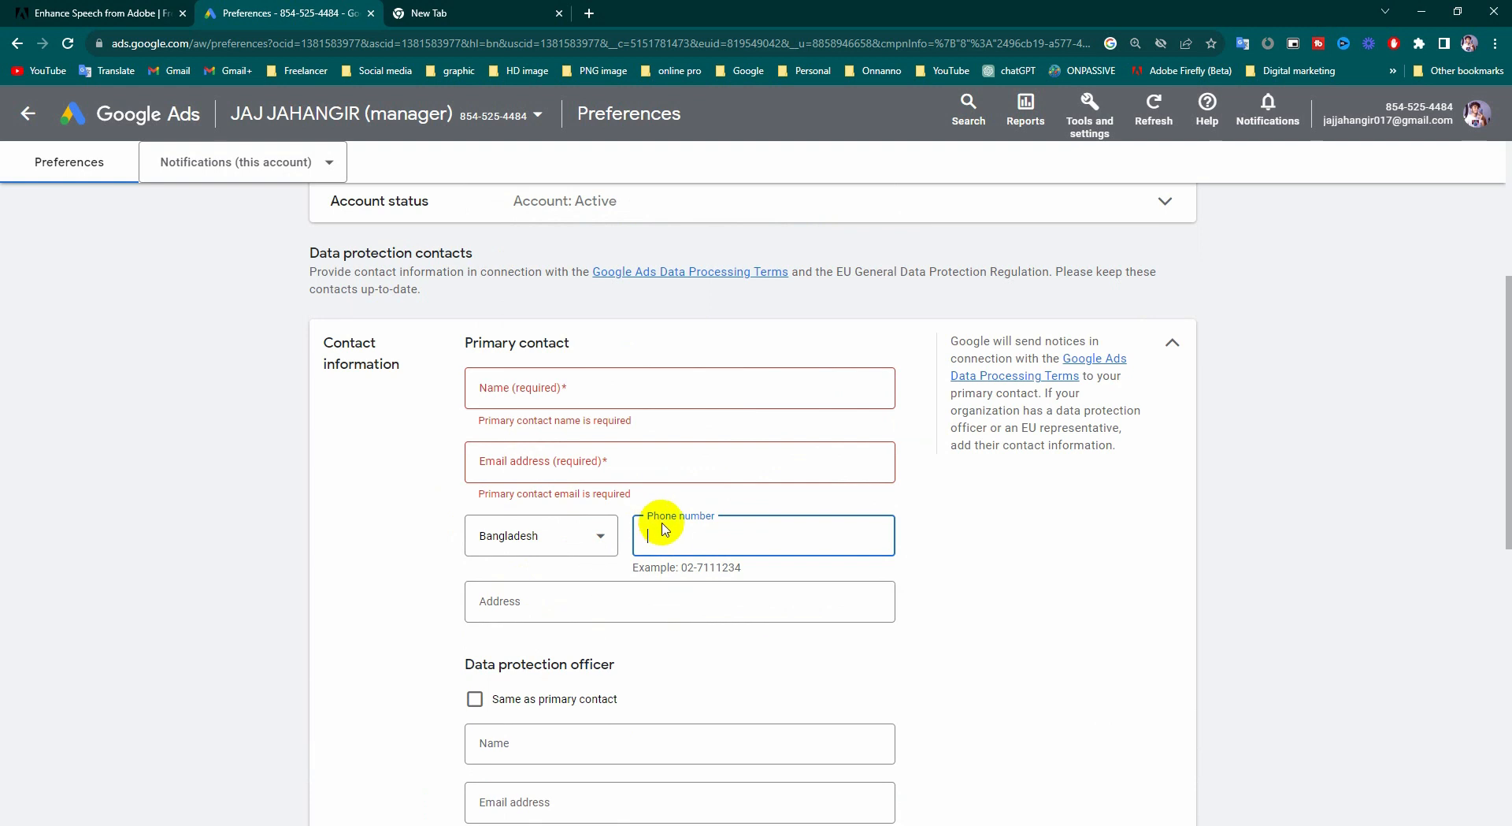
click(599, 388)
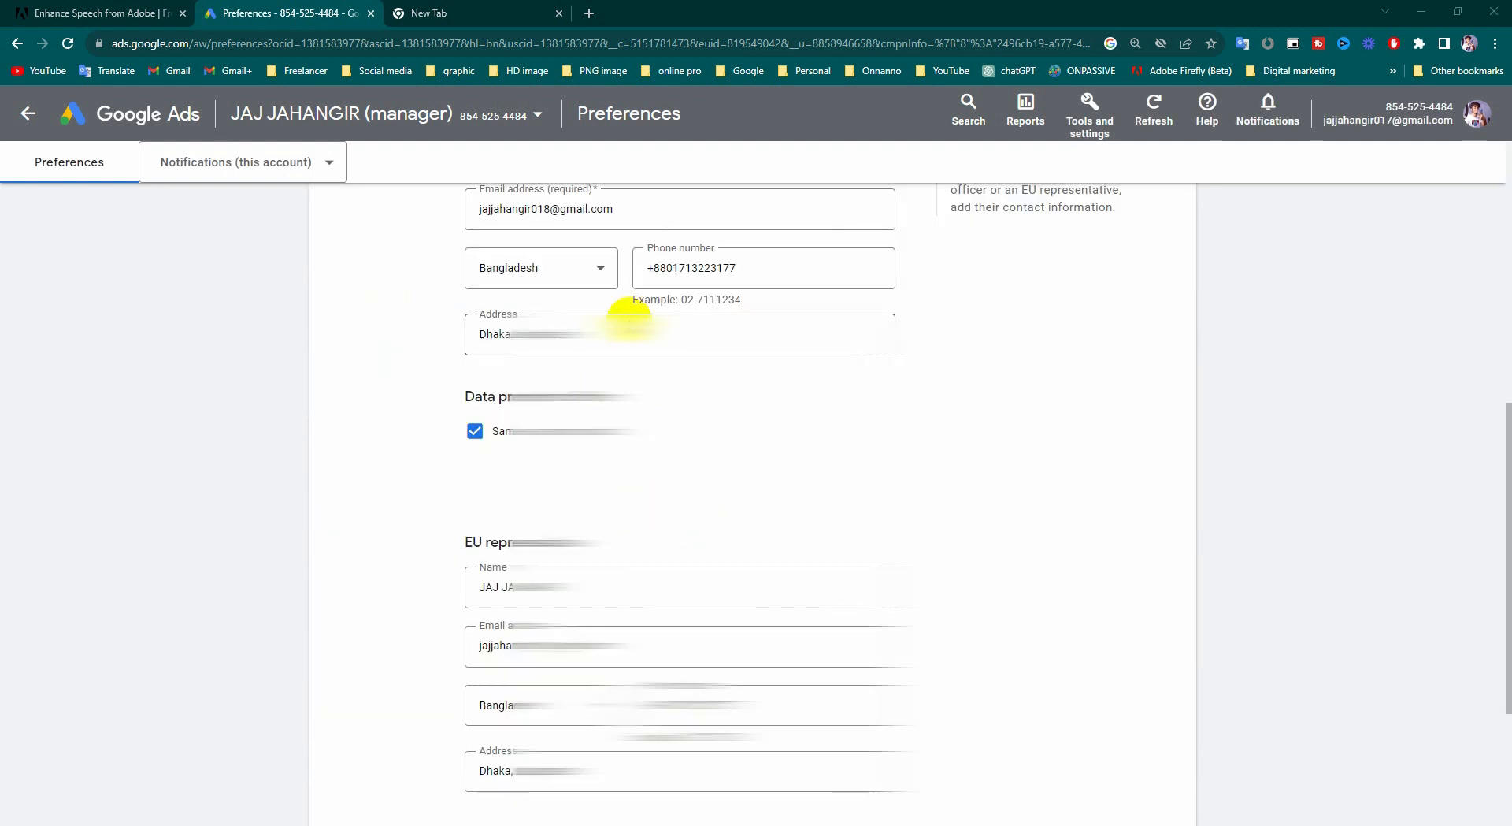
scroll(630, 319, up, 4)
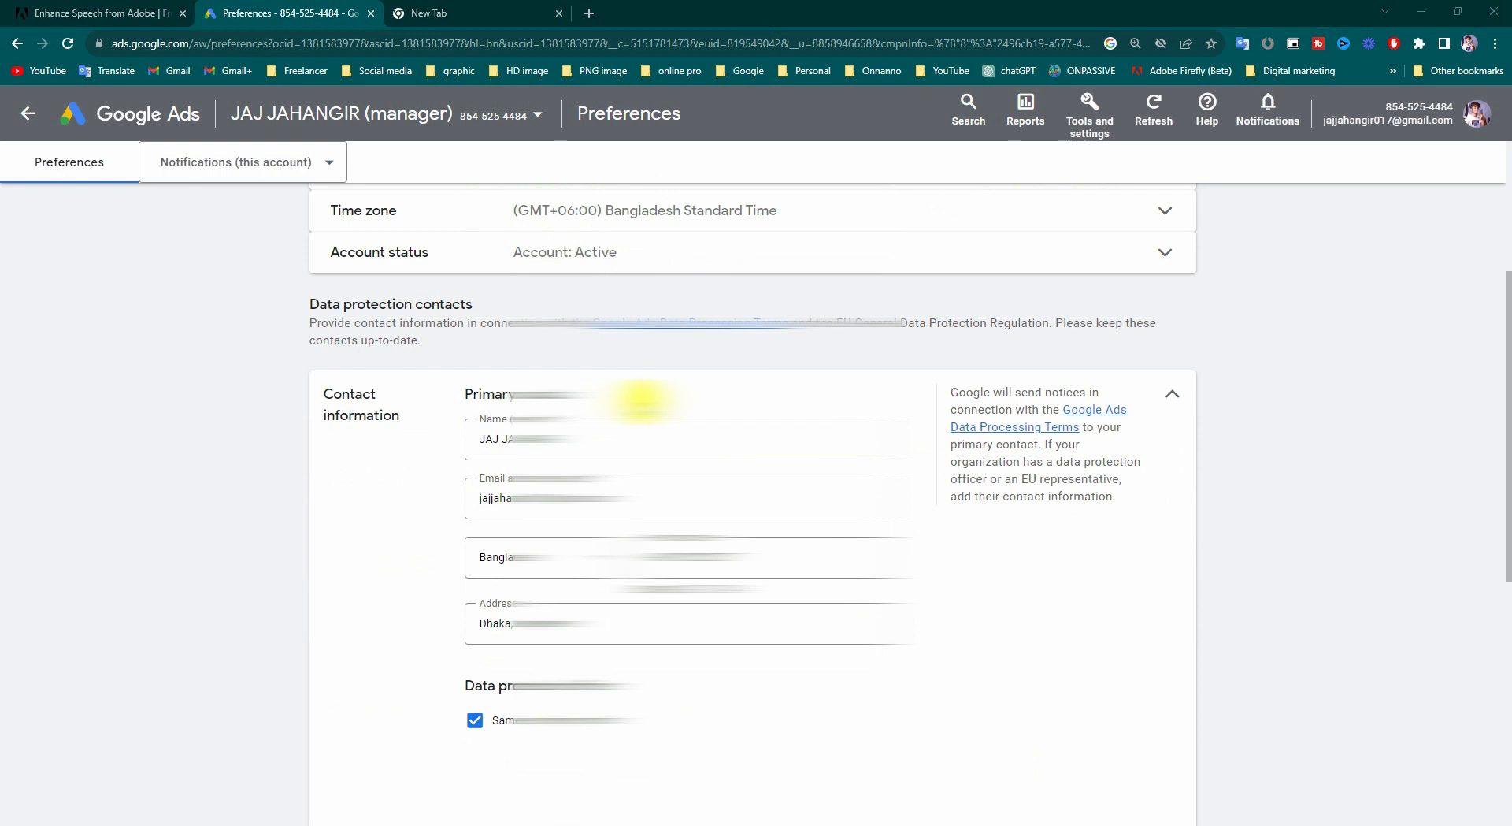
scroll(641, 425, down, 7)
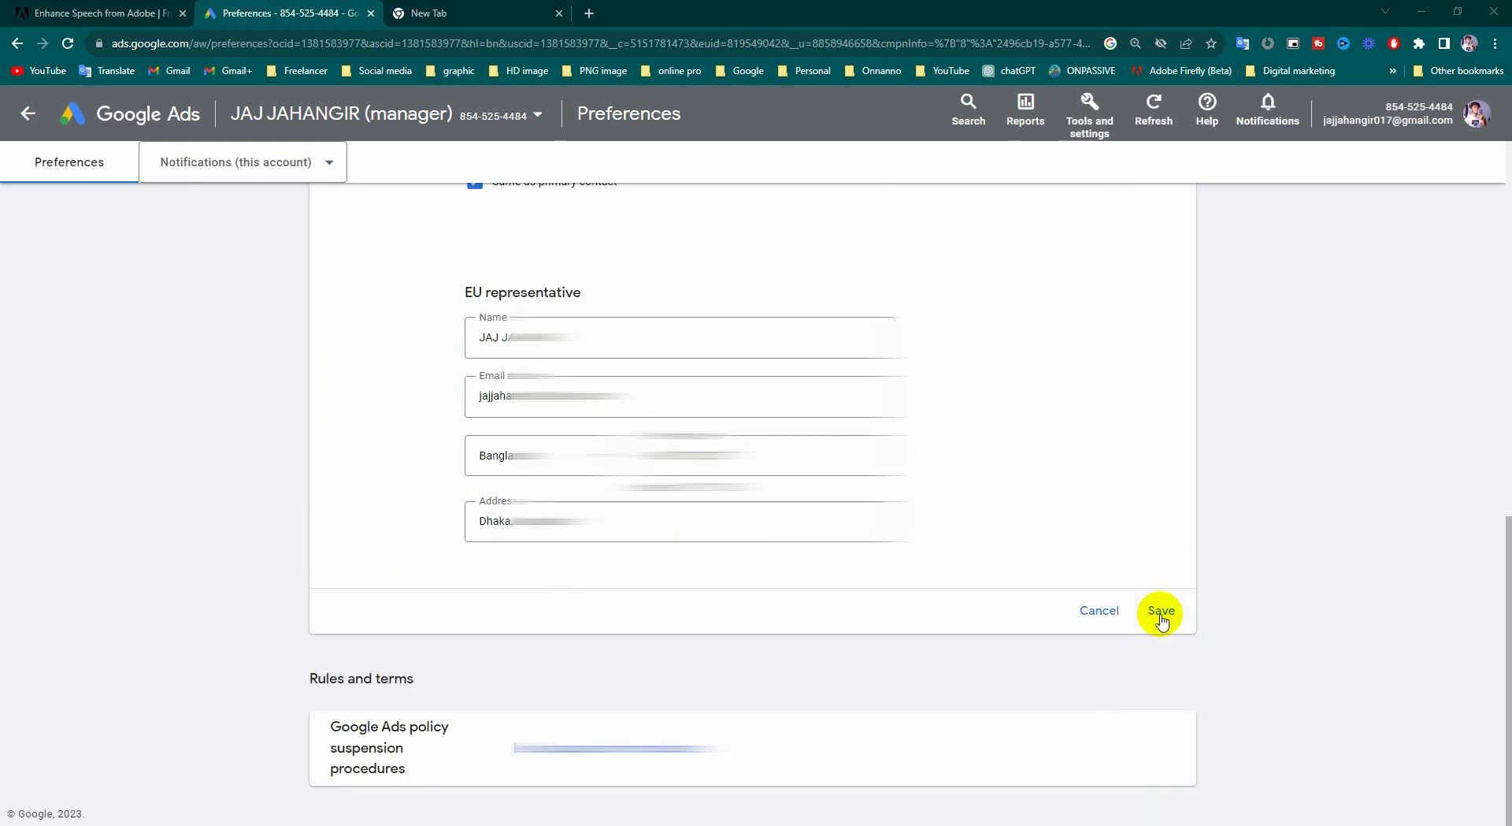
click(1161, 610)
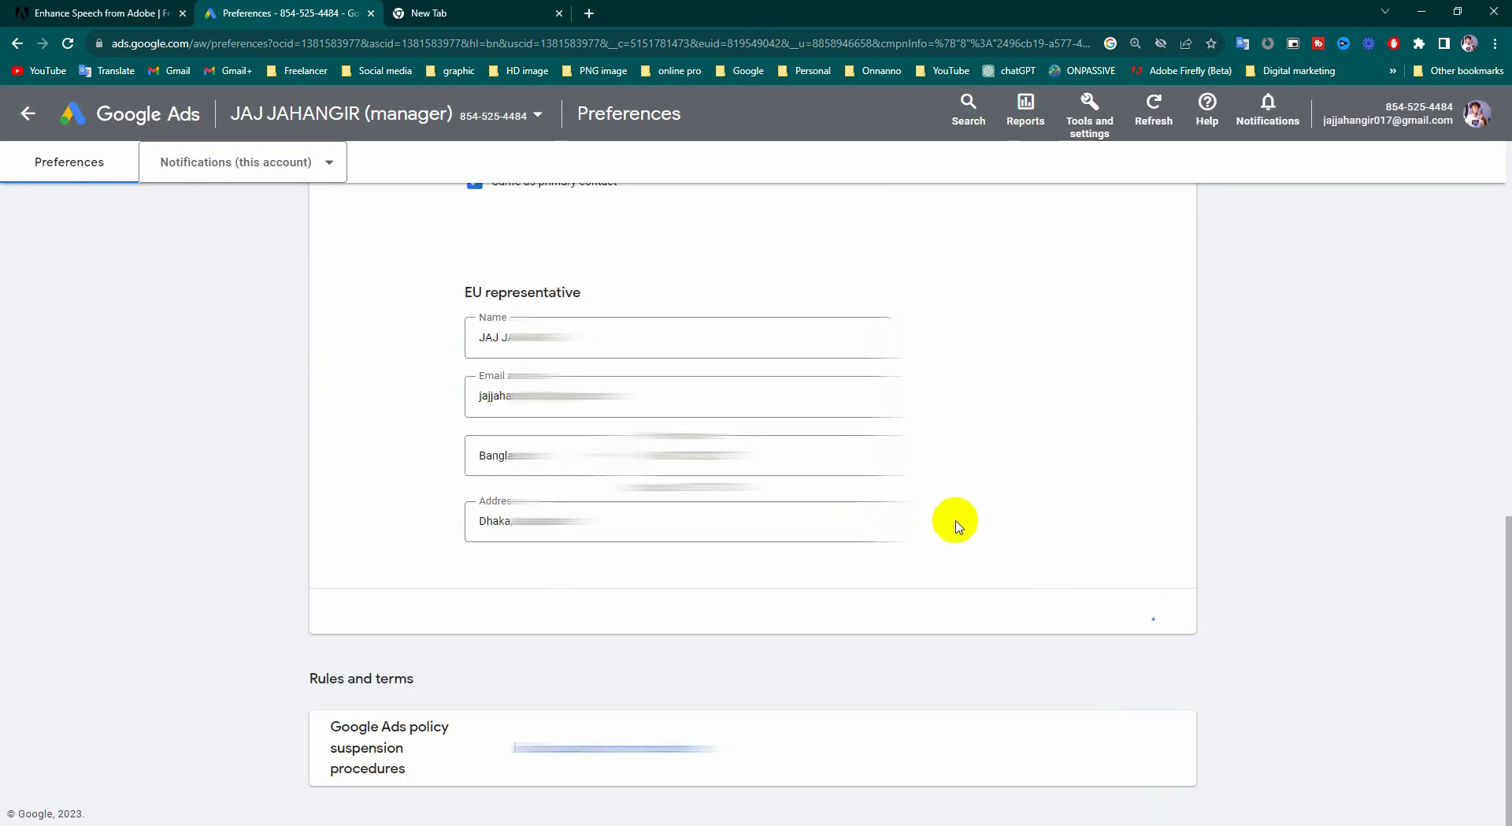
Return from the preferences to the manager account's overview.
scroll(776, 453, up, 2)
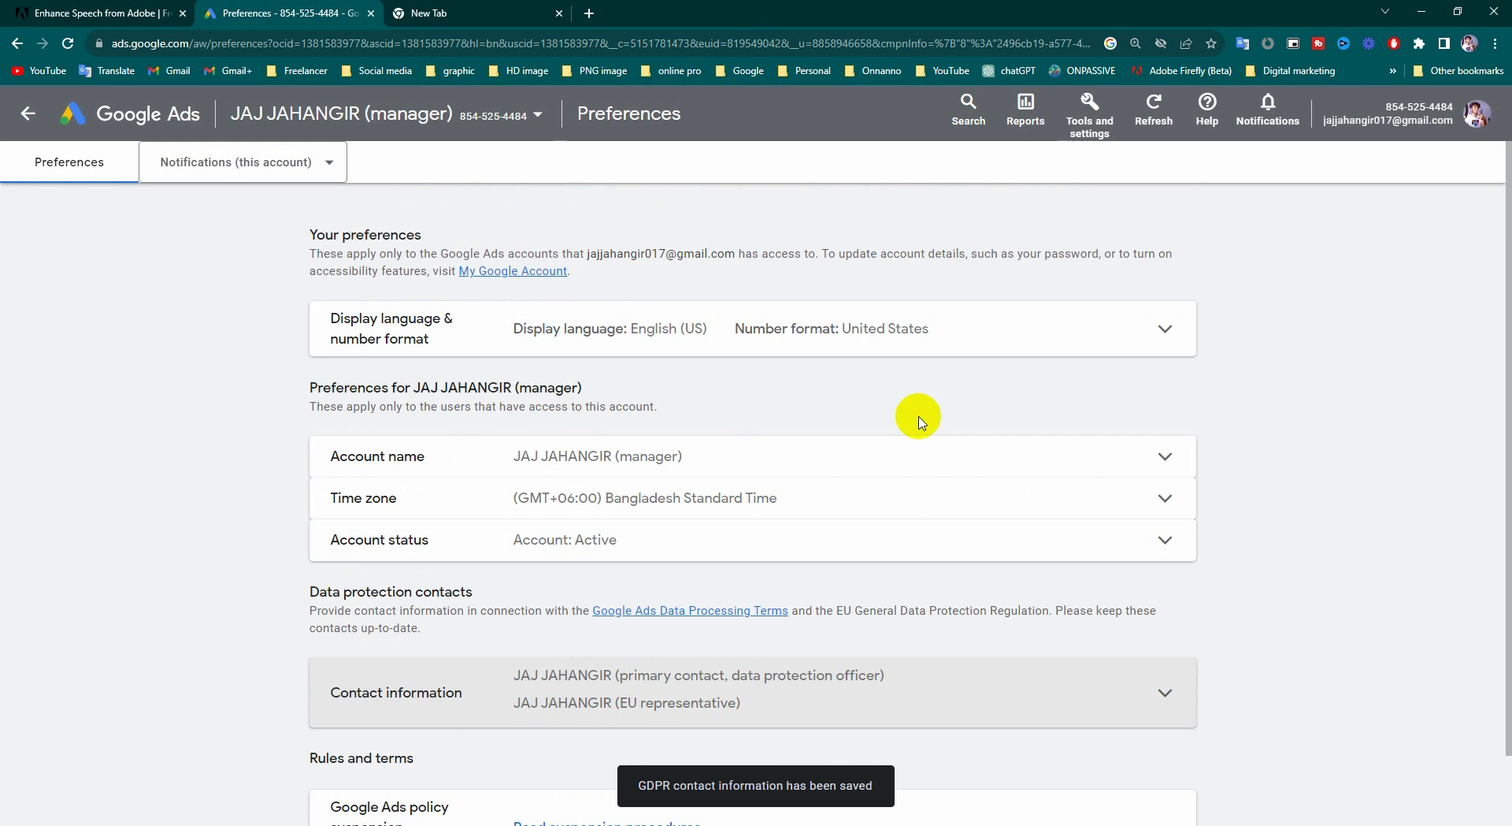
click(115, 106)
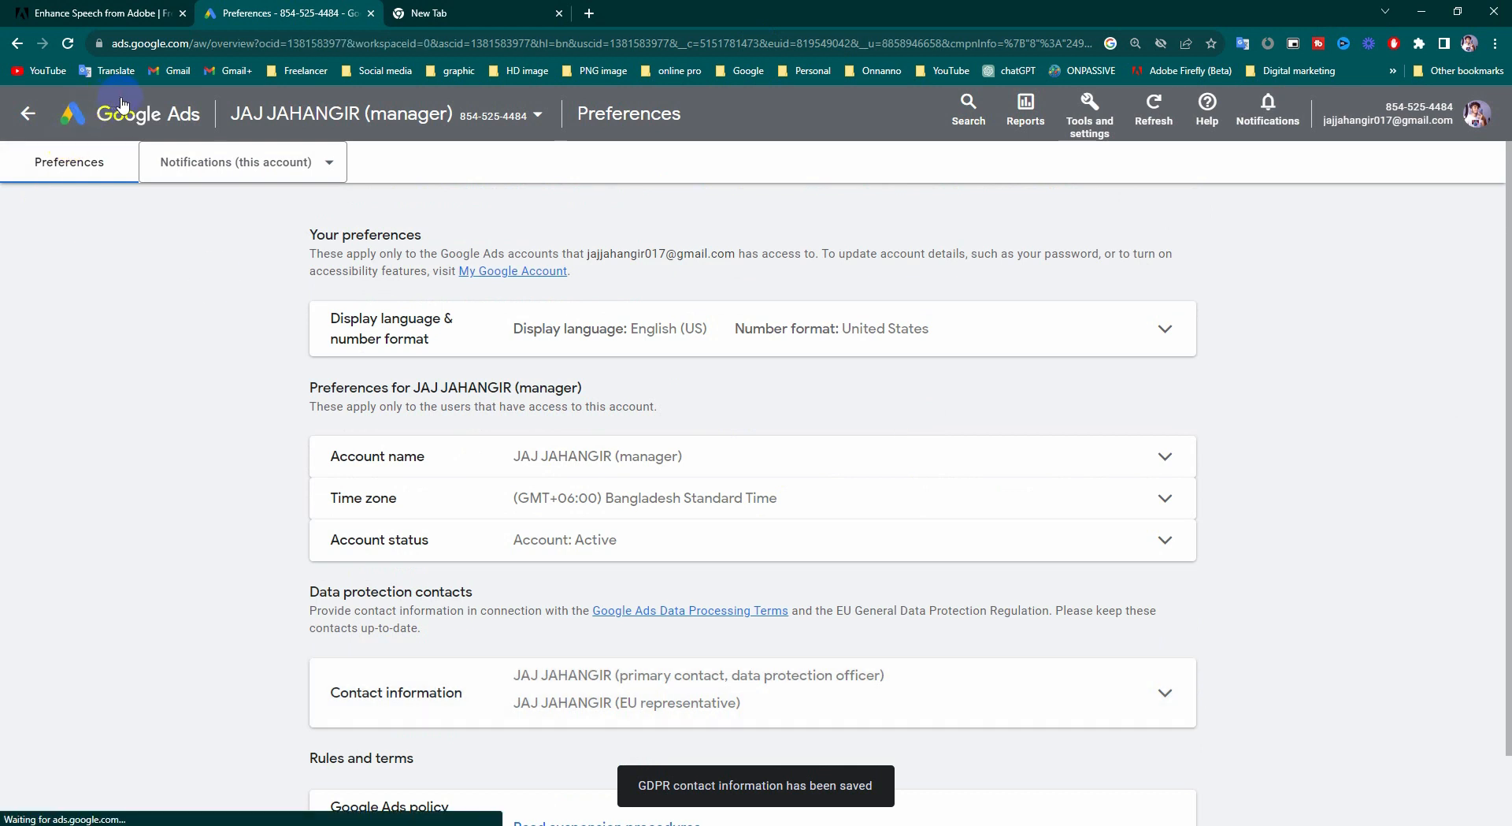